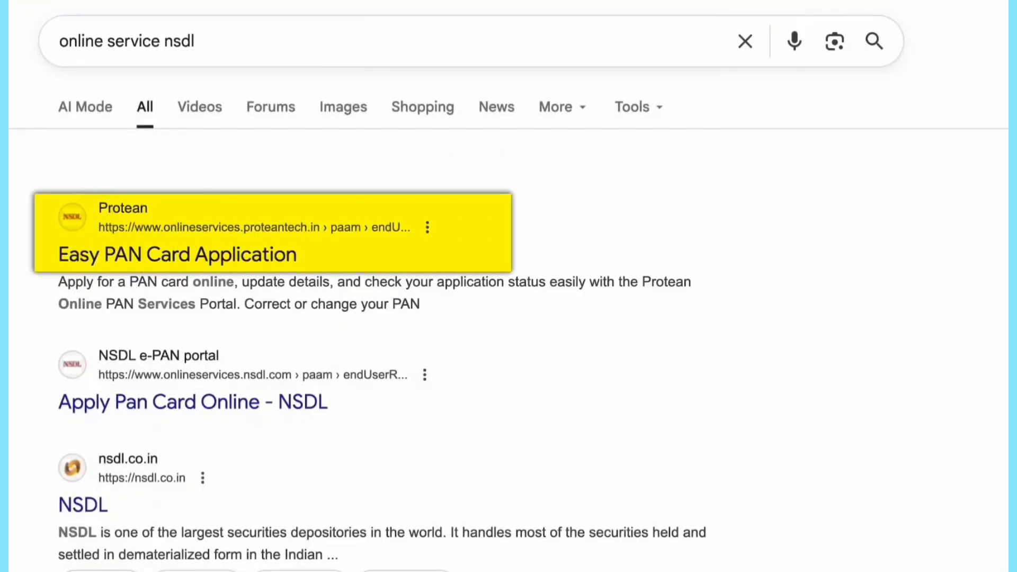
Open the Protean 'Easy PAN Card Application' result from the Google results for 'online service nsdl'.
{"action": "left_click", "coordinate": [118, 259]}
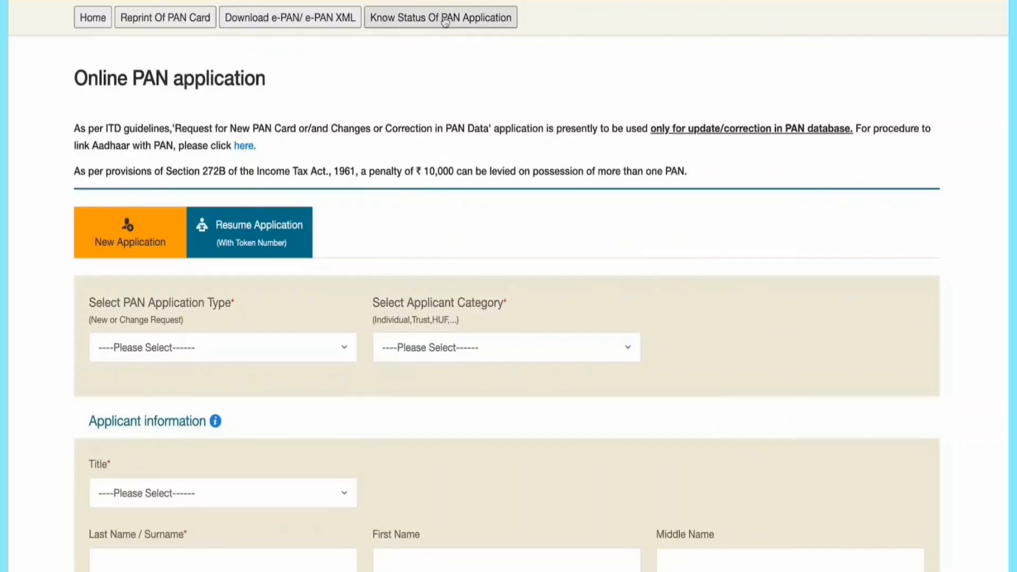
Choose 'New PAN - Indian Citizen (Form 49A)' as application type and INDIVIDUAL as applicant category.
{"action": "scroll", "coordinate": [476, 412], "scroll_direction": "down", "scroll_amount": 10}
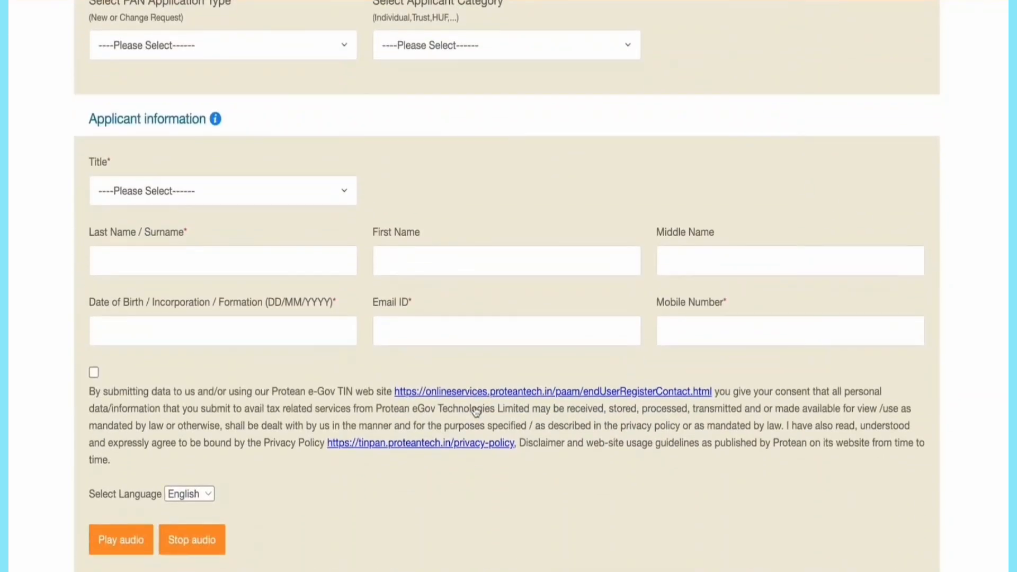
{"action": "scroll", "coordinate": [476, 412], "scroll_direction": "up", "scroll_amount": 10}
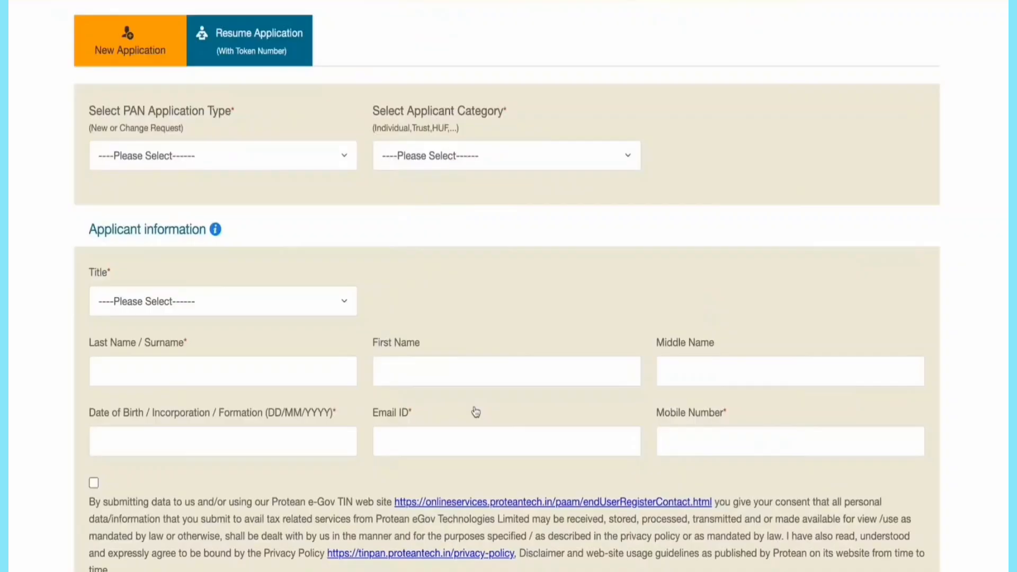
{"action": "left_click", "coordinate": [178, 352]}
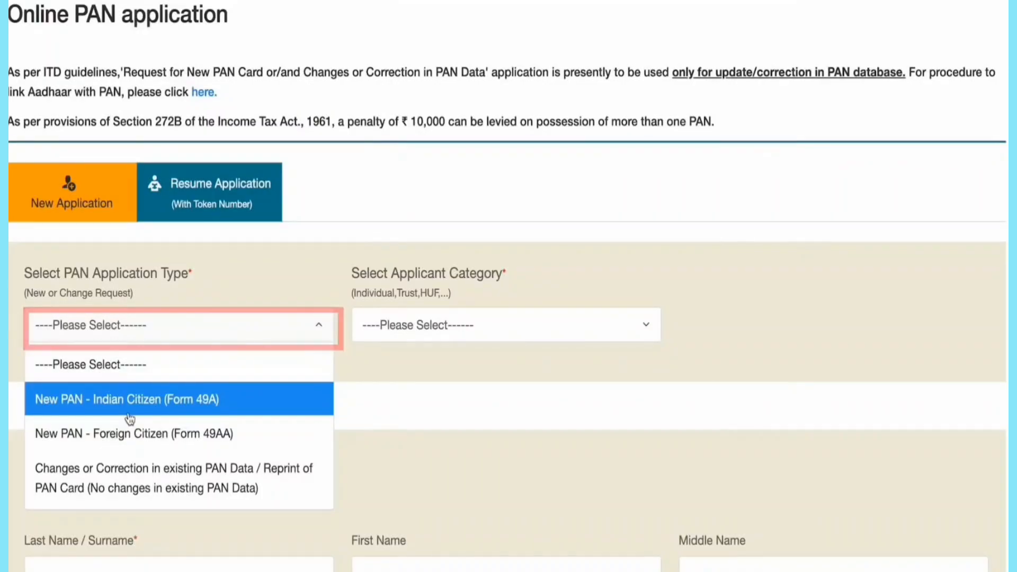
{"action": "left_click", "coordinate": [129, 416]}
{"action": "left_click", "coordinate": [475, 319]}
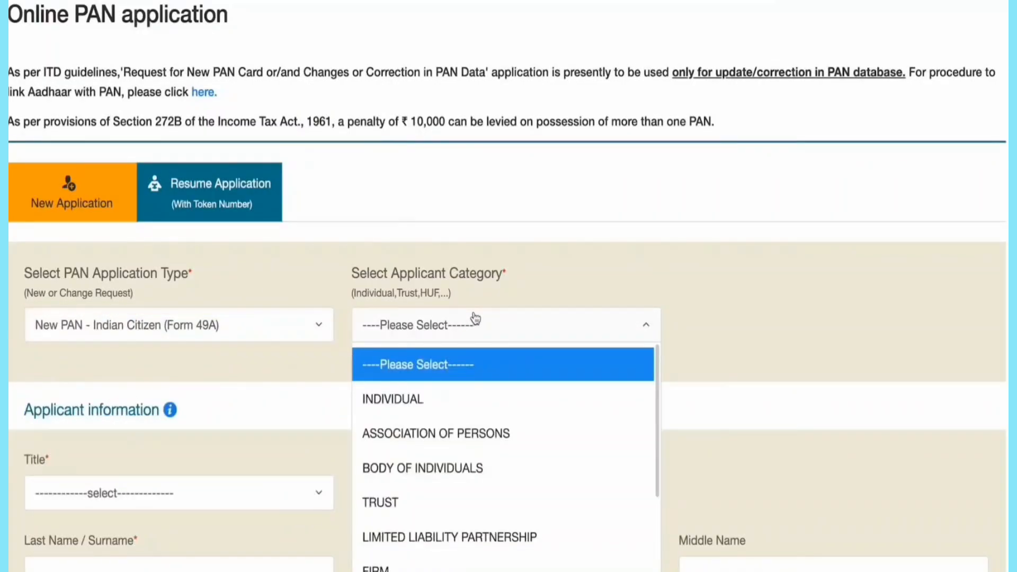
{"action": "scroll", "coordinate": [459, 448], "scroll_direction": "down", "scroll_amount": 3}
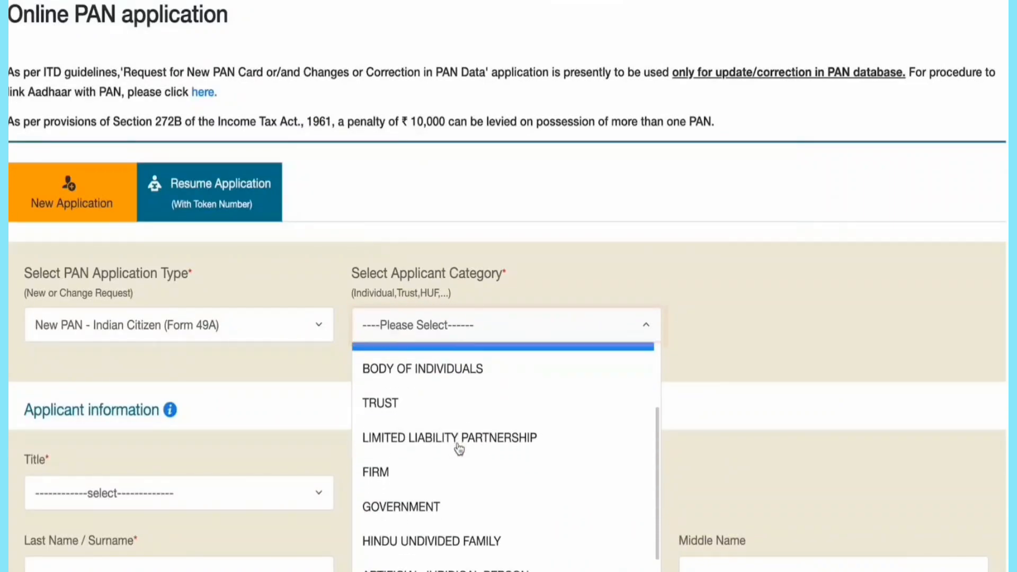
{"action": "scroll", "coordinate": [455, 436], "scroll_direction": "up", "scroll_amount": 3}
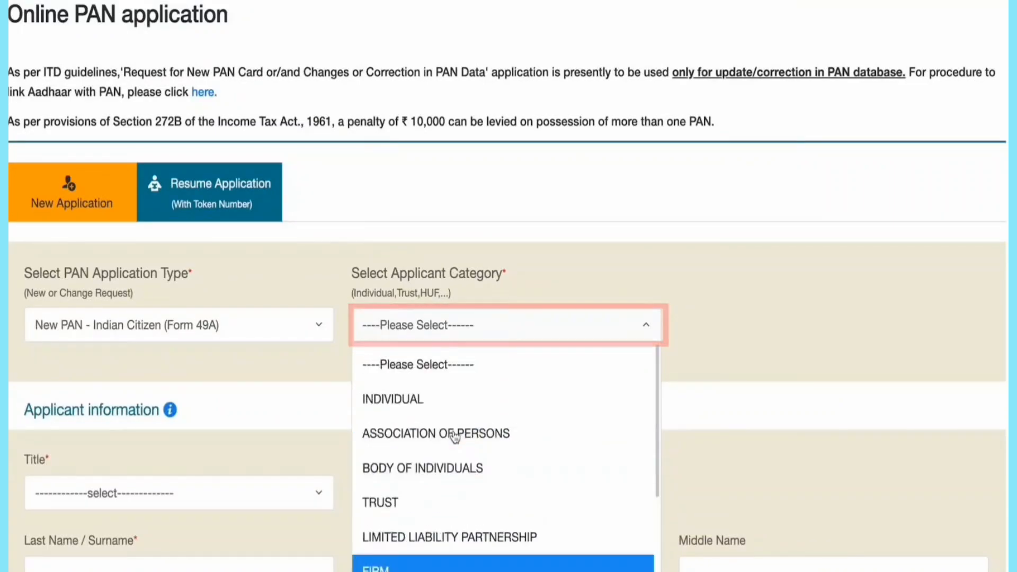
{"action": "left_click", "coordinate": [412, 401]}
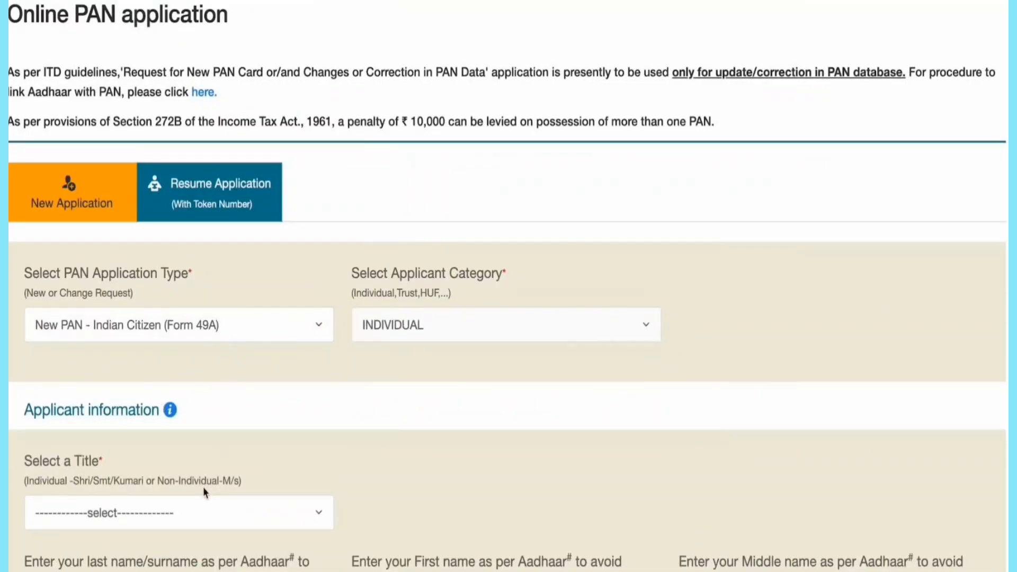
{"action": "scroll", "coordinate": [431, 402], "scroll_direction": "down", "scroll_amount": 6}
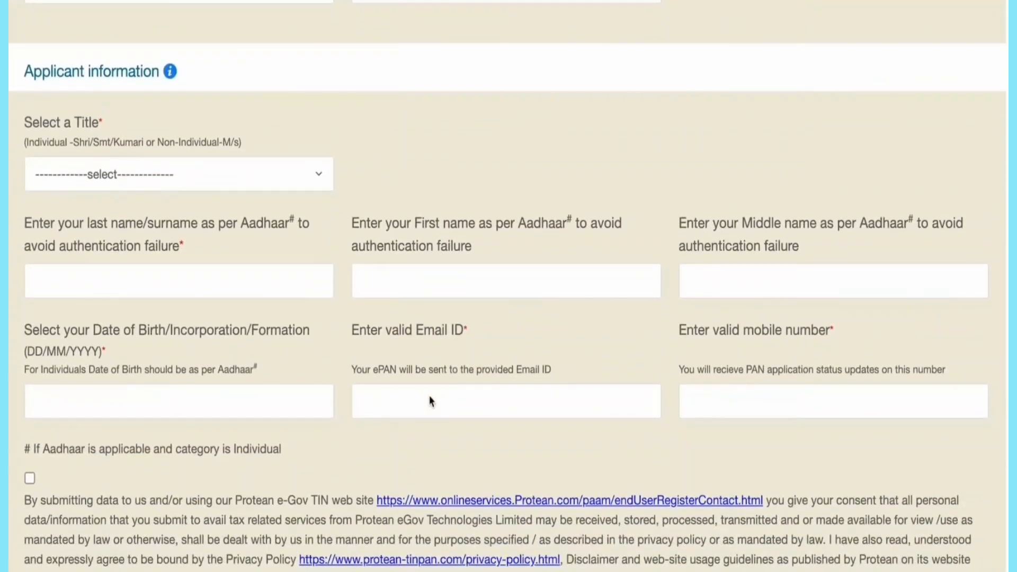
Set the applicant's title to Shri.
{"action": "left_click", "coordinate": [299, 179]}
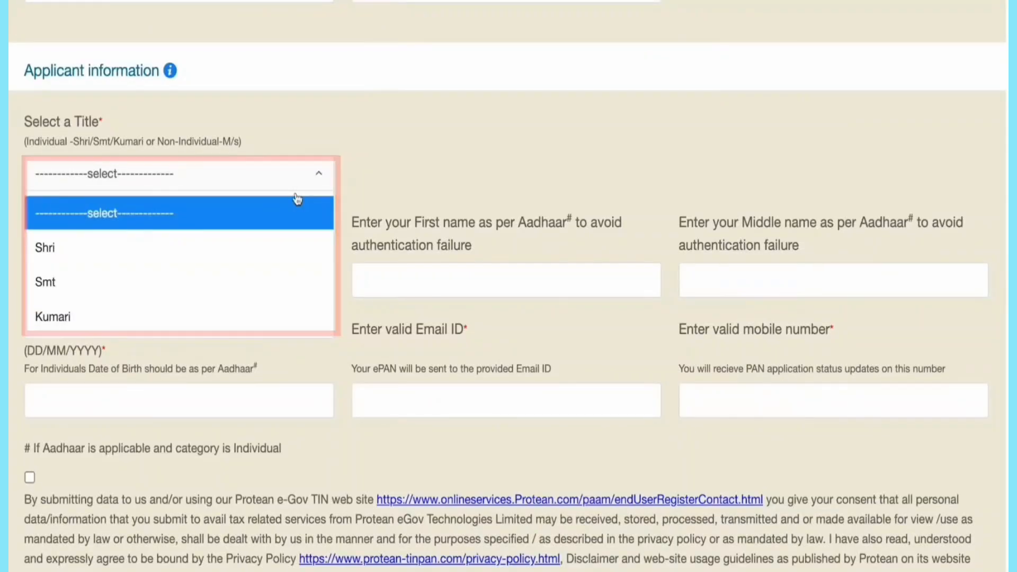
{"action": "left_click", "coordinate": [200, 264]}
{"action": "left_click", "coordinate": [241, 270]}
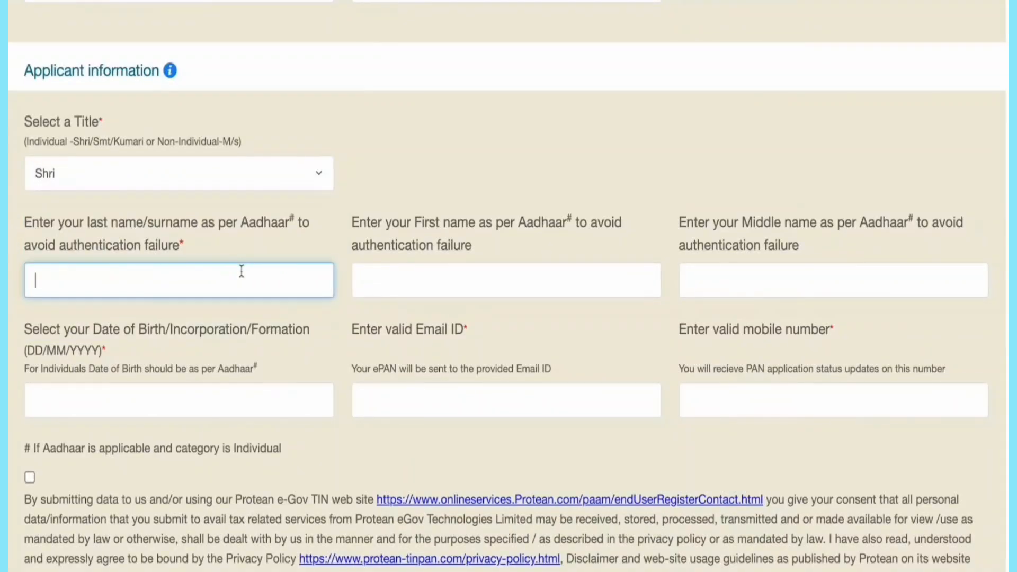
{"action": "left_click", "coordinate": [782, 277]}
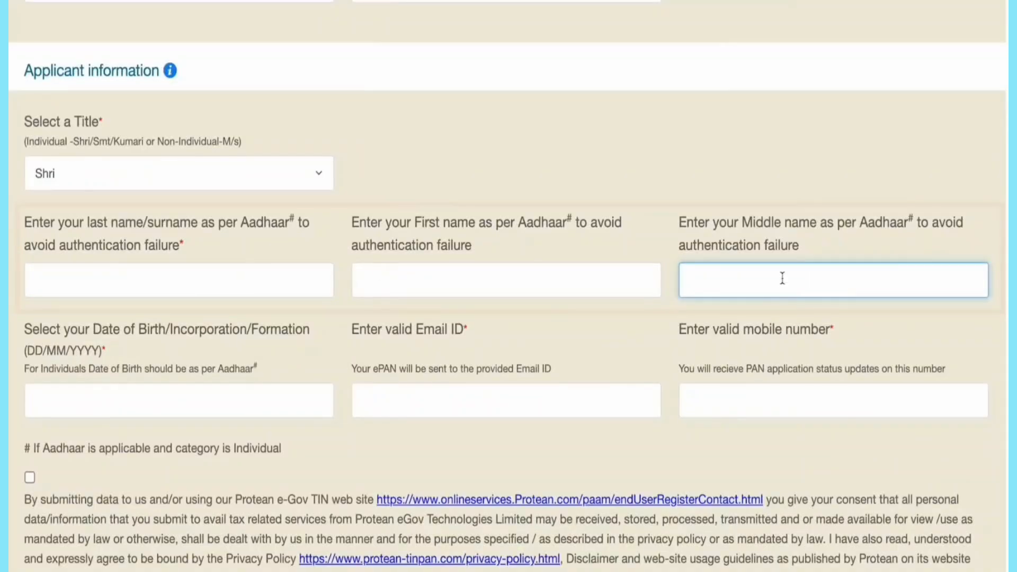
Enter 'XAMPLE FIRST NAME', 'EXAMPLE MIDDLE NAME' and 'EXAMPLE LAST NAME' as the applicant's names.
{"action": "left_click", "coordinate": [546, 280]}
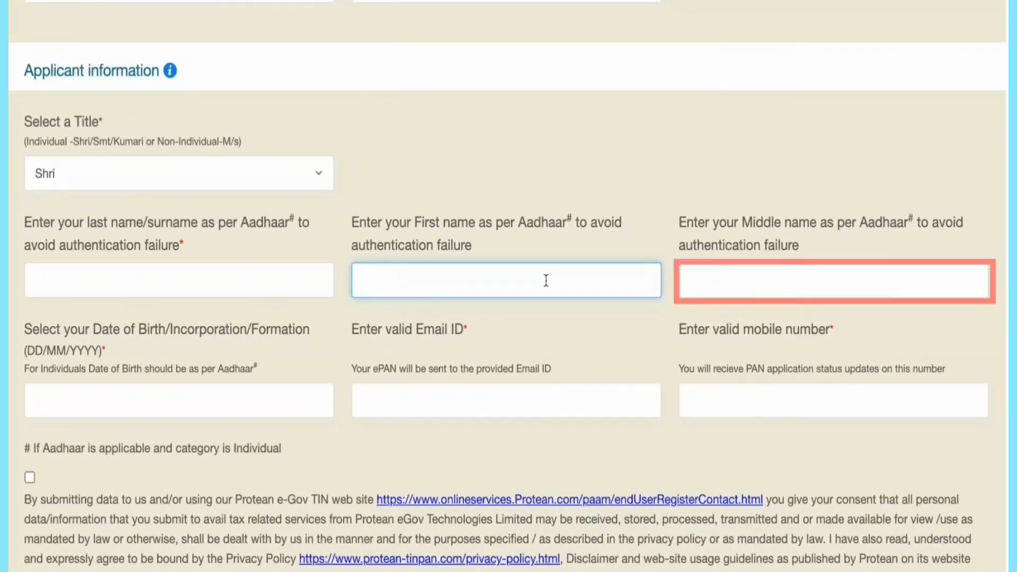
{"action": "type", "text": "XA"}
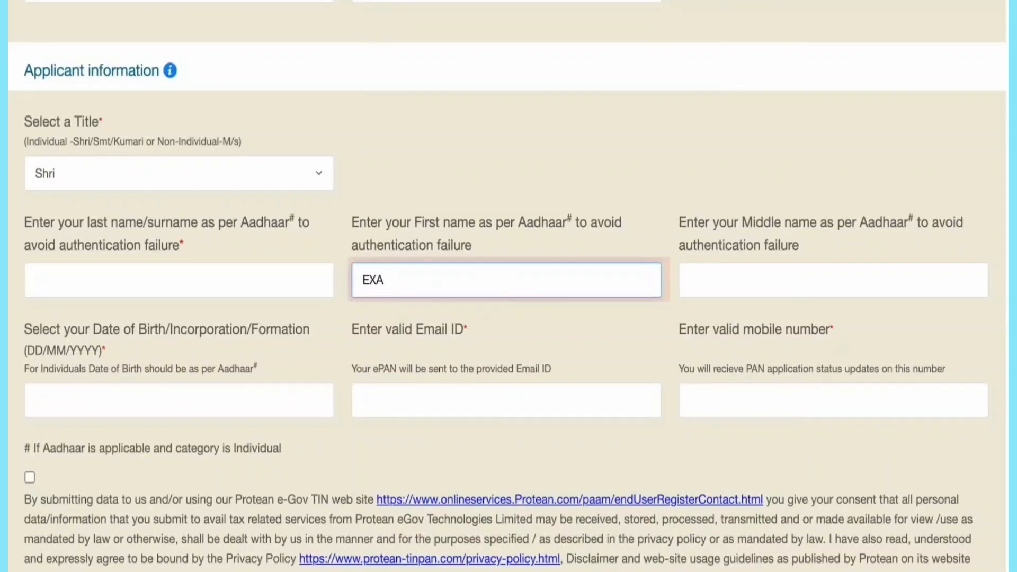
{"action": "type", "text": "MPLE "}
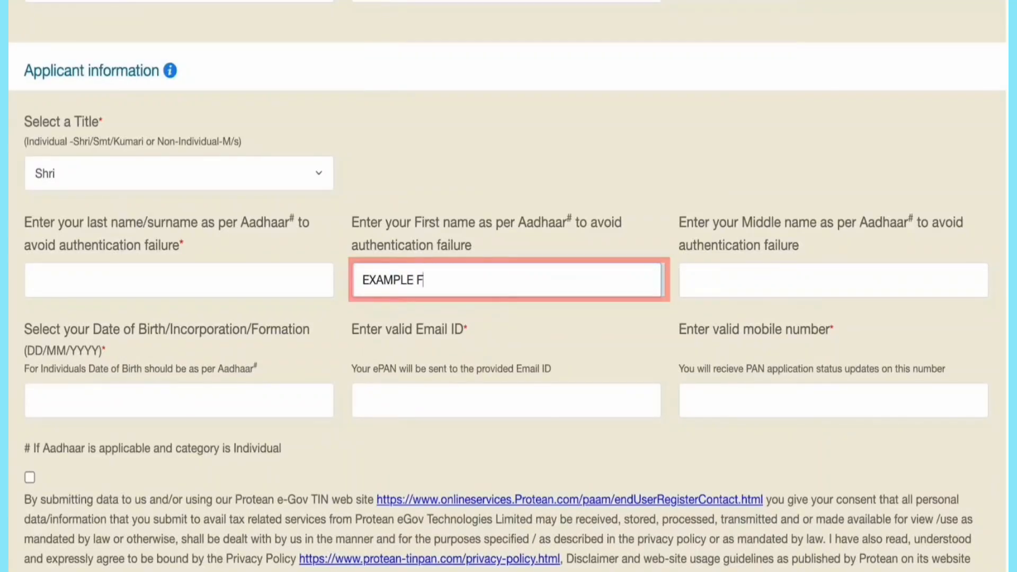
{"action": "type", "text": "FIRST NAME"}
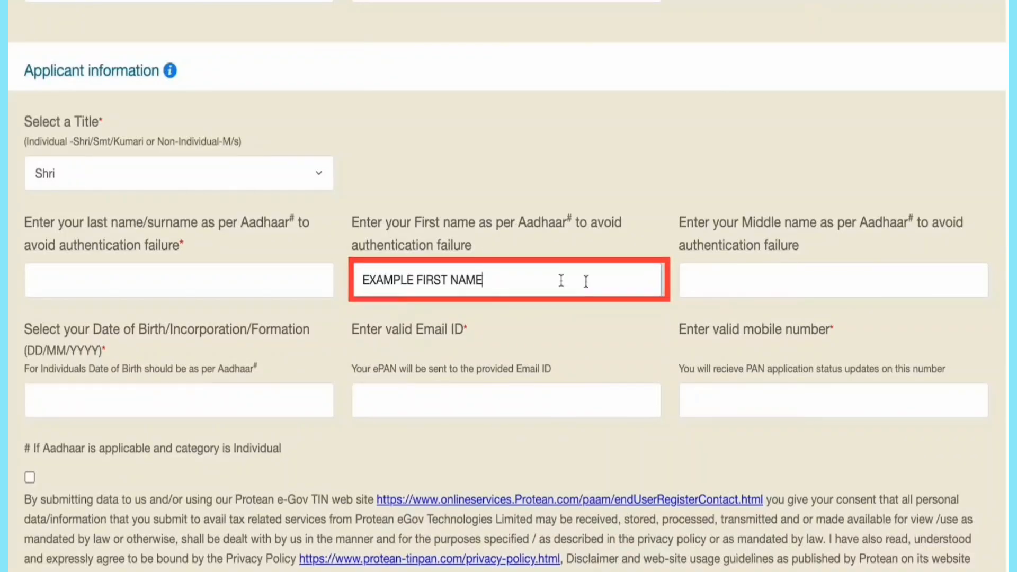
{"action": "left_click", "coordinate": [769, 281]}
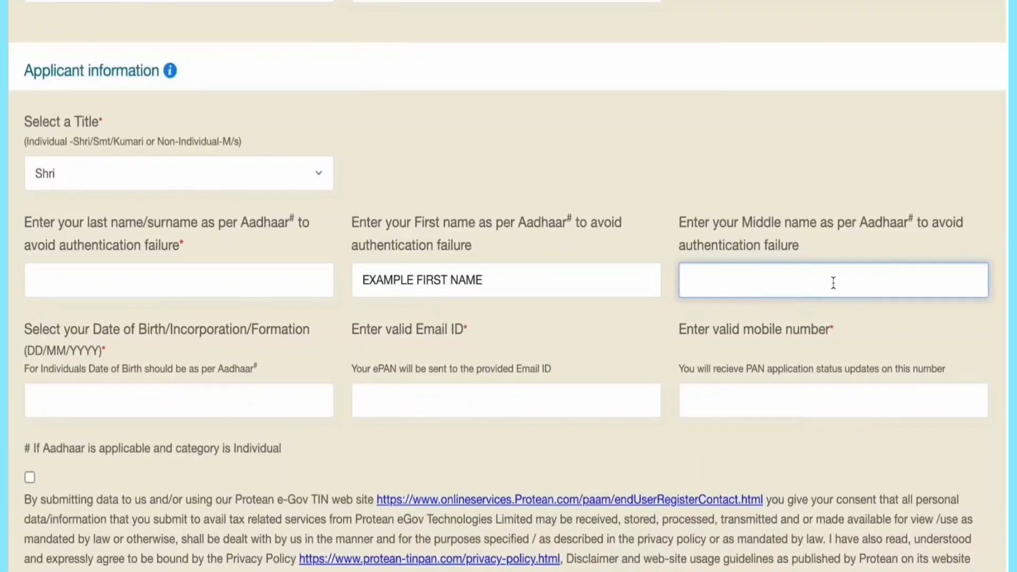
{"action": "type", "text": "EXAMPLE MIDDLE NAME"}
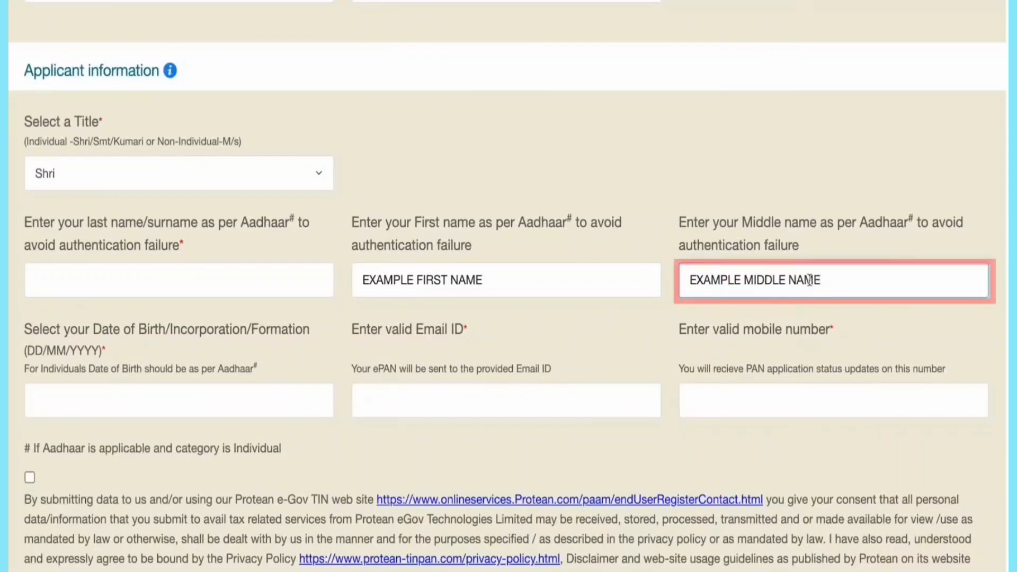
{"action": "left_click", "coordinate": [239, 271]}
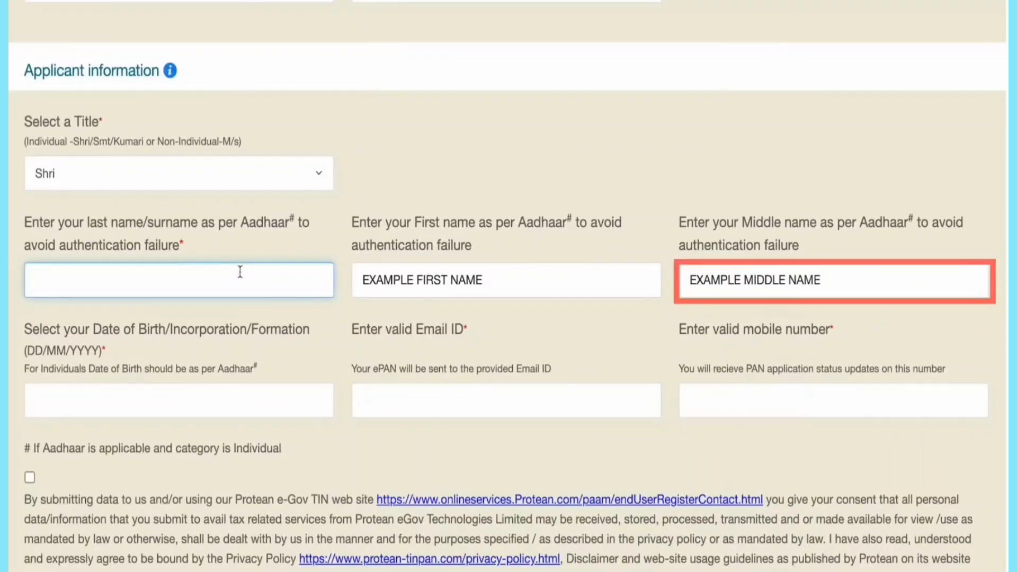
{"action": "type", "text": "EXAM"}
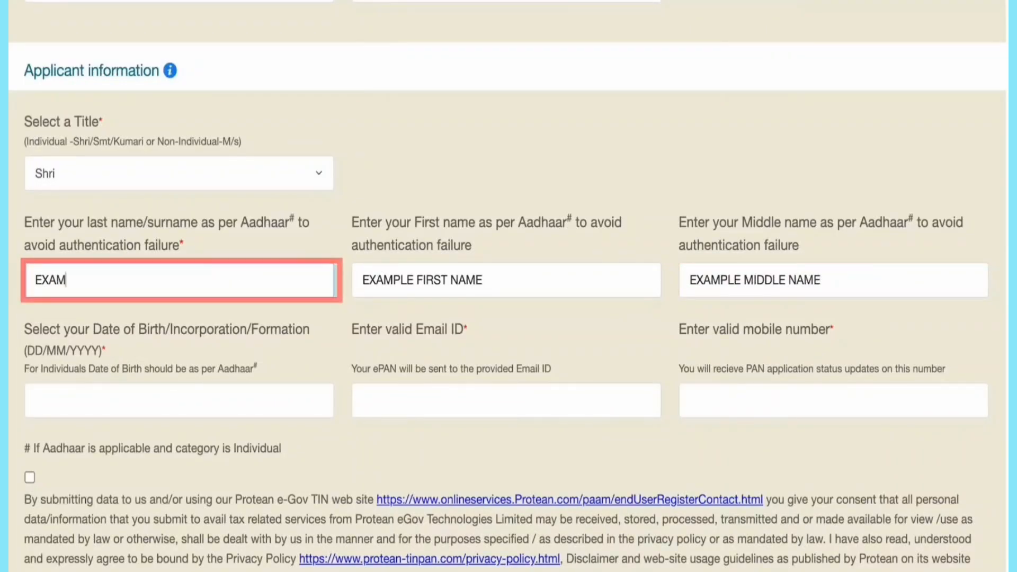
{"action": "type", "text": "PLE "}
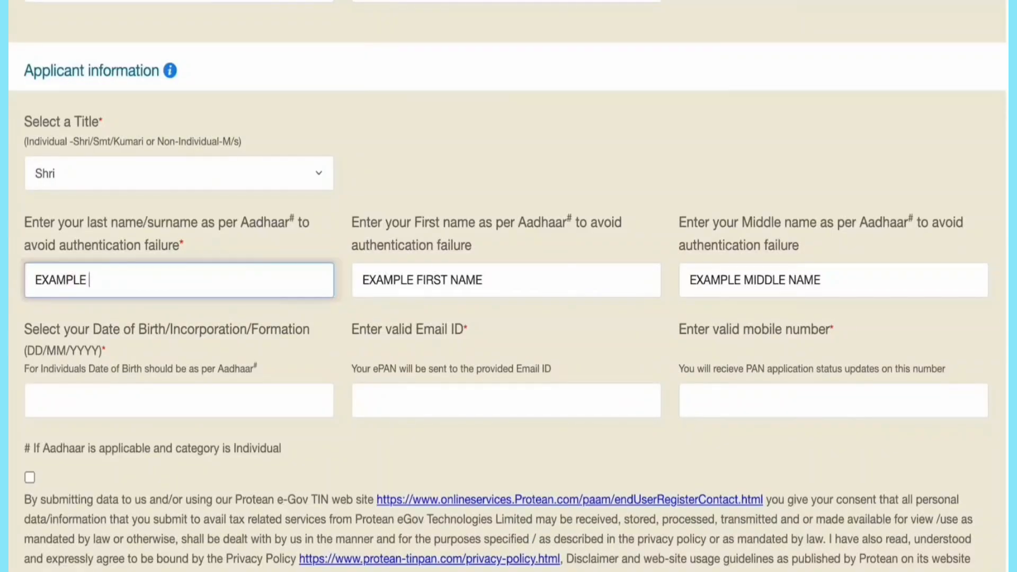
{"action": "type", "text": "LAST NAME"}
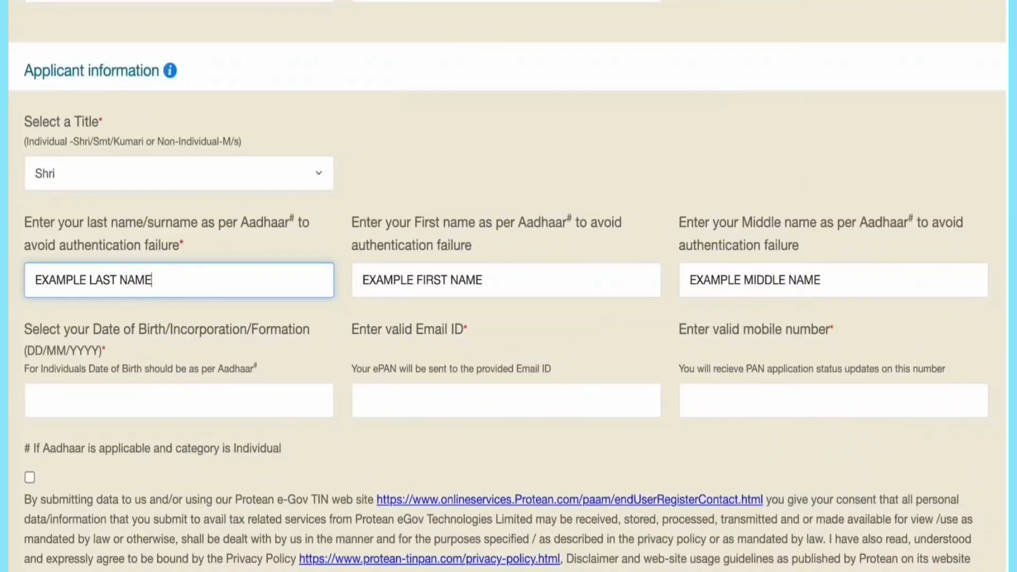
{"action": "left_click", "coordinate": [545, 279]}
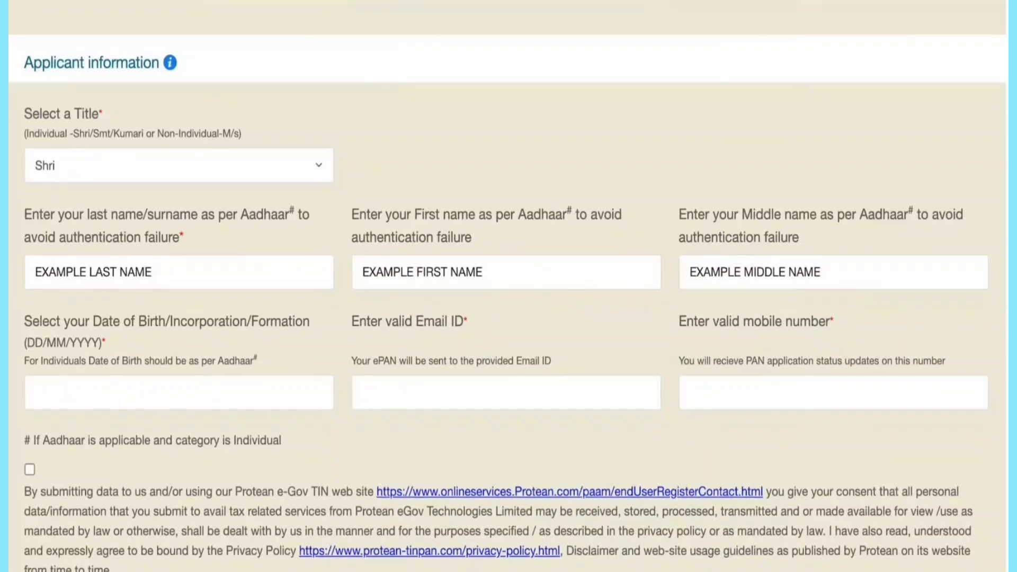
Pick 4 October as the date of birth in the calendar.
{"action": "scroll", "coordinate": [507, 286], "scroll_direction": "down", "scroll_amount": 3}
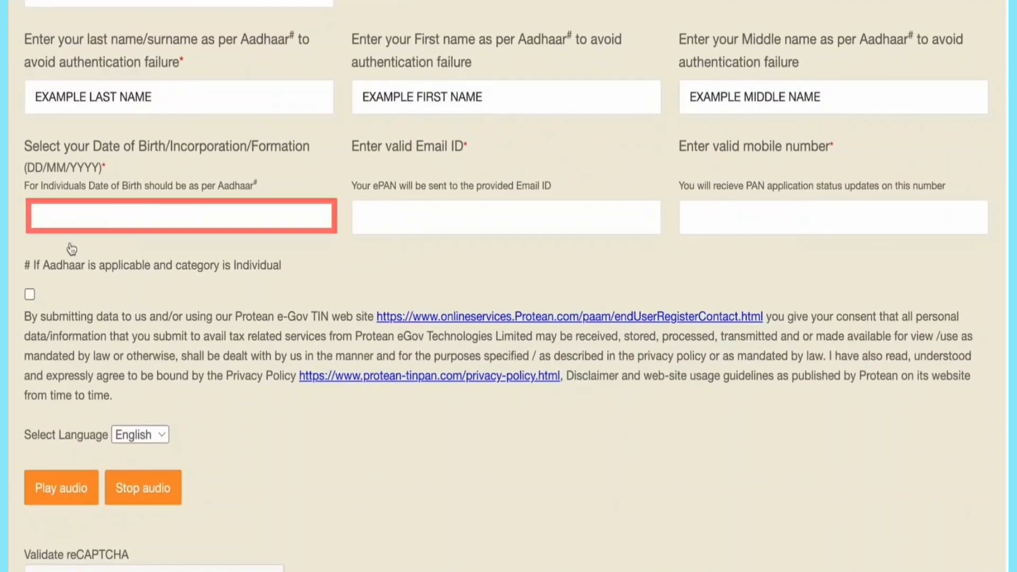
{"action": "left_click", "coordinate": [98, 212]}
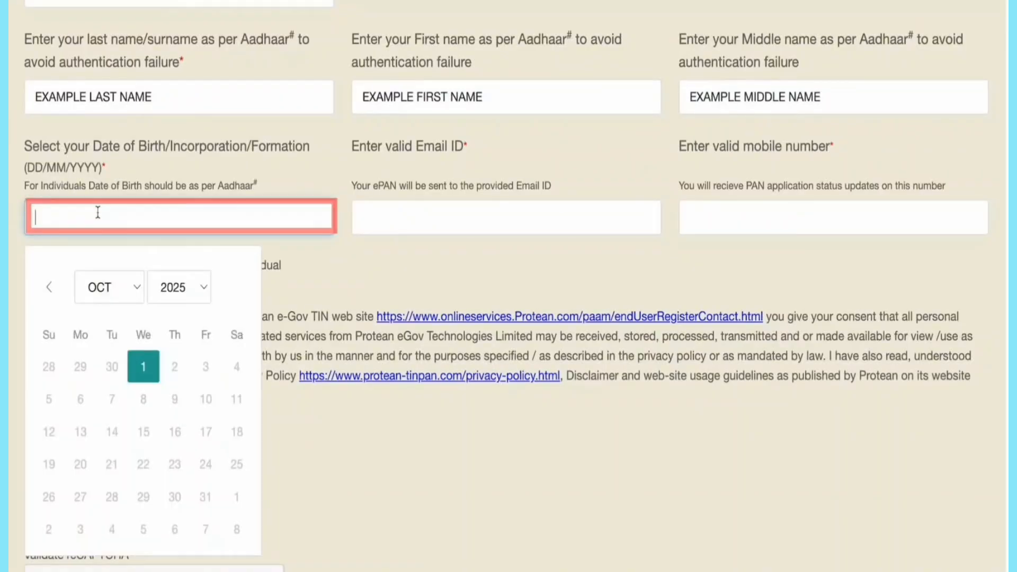
{"action": "left_click", "coordinate": [201, 288]}
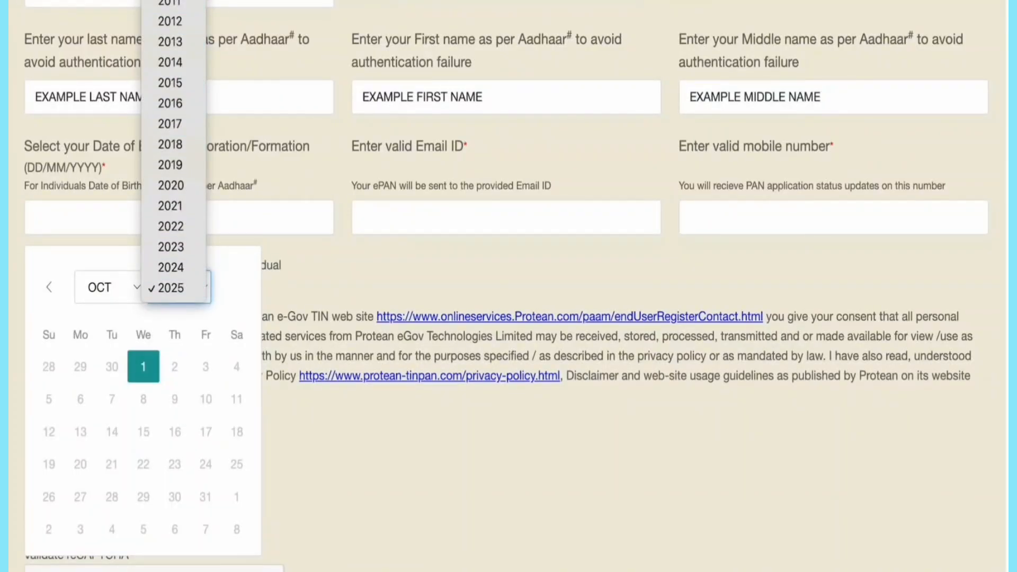
{"action": "left_click", "coordinate": [188, 0]}
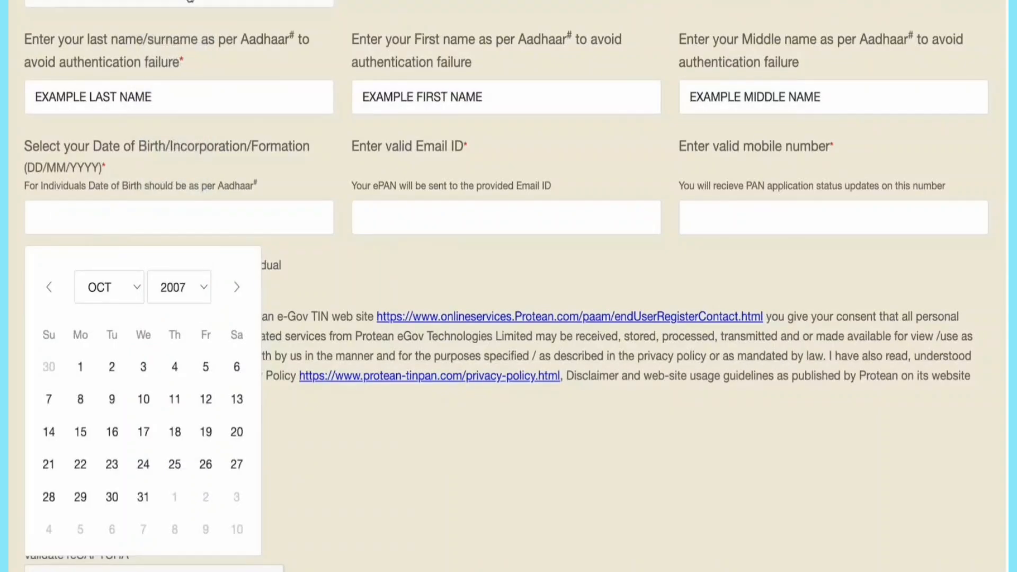
{"action": "left_click", "coordinate": [123, 287]}
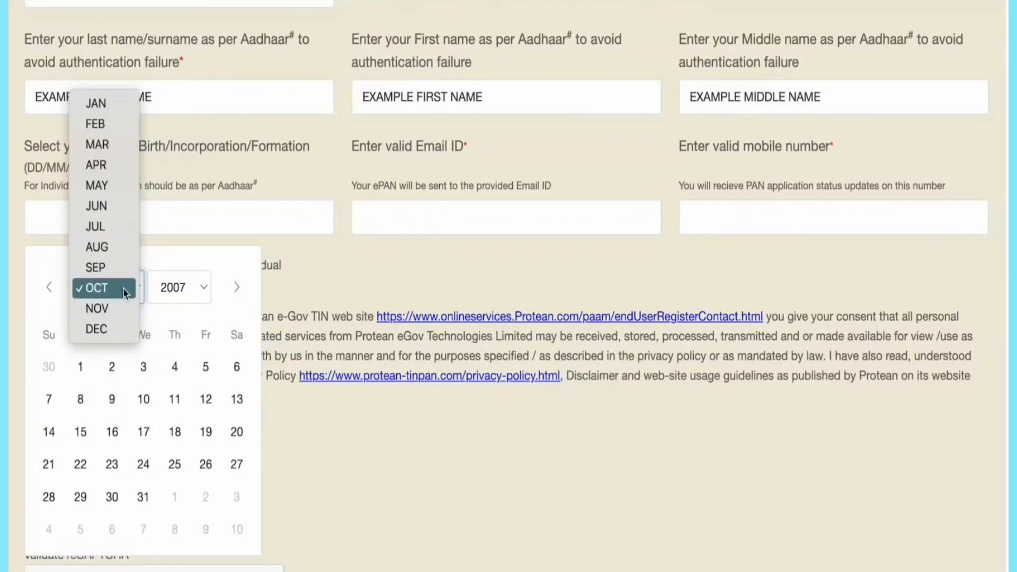
{"action": "left_click", "coordinate": [123, 287]}
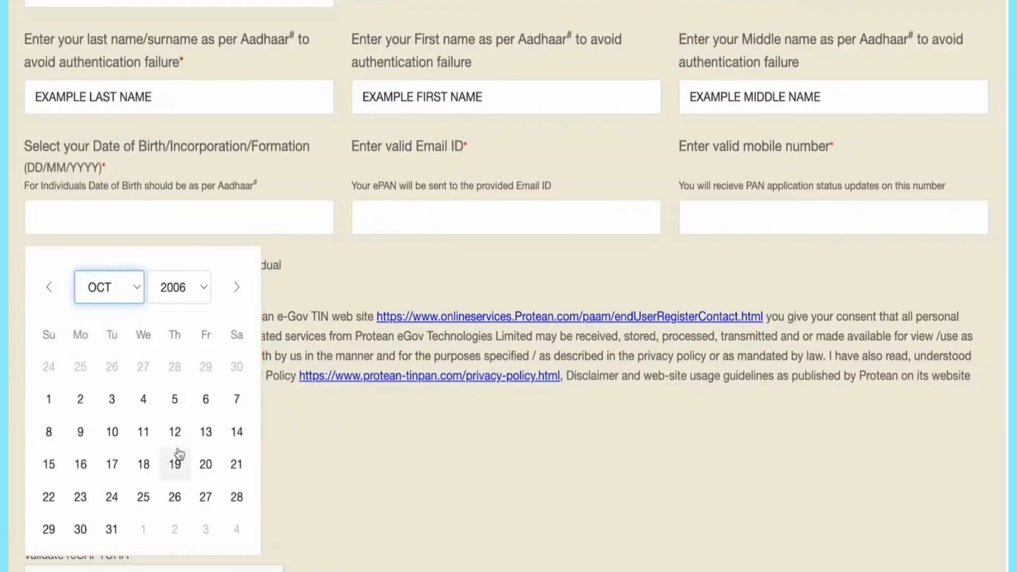
{"action": "left_click", "coordinate": [148, 399]}
Enter the e-mail ID and mobile number, then accept the data consent terms.
{"action": "left_click", "coordinate": [458, 217]}
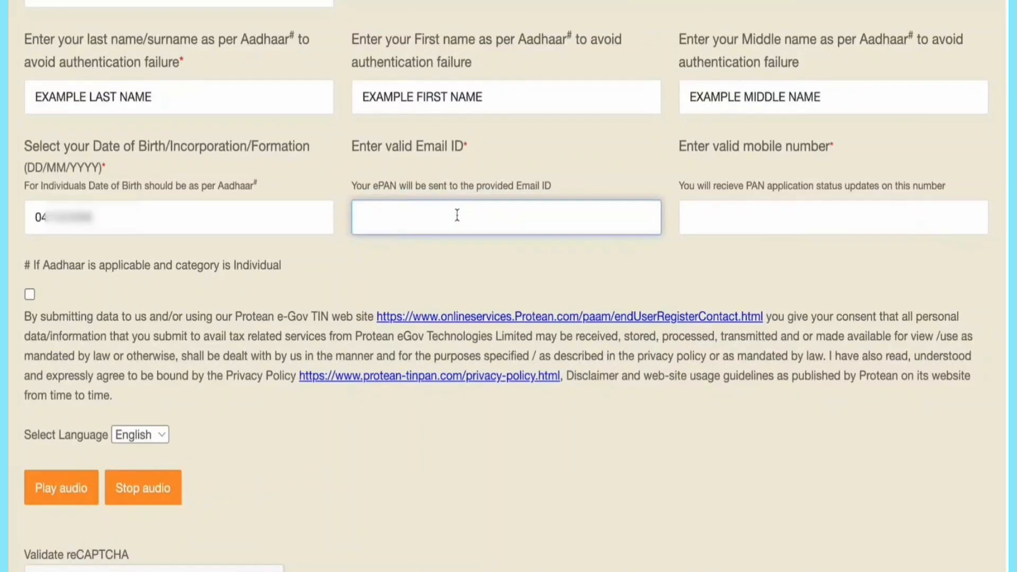
{"action": "type", "text": "EXAMPLE@GMAI.COM"}
{"action": "left_click", "coordinate": [702, 211]}
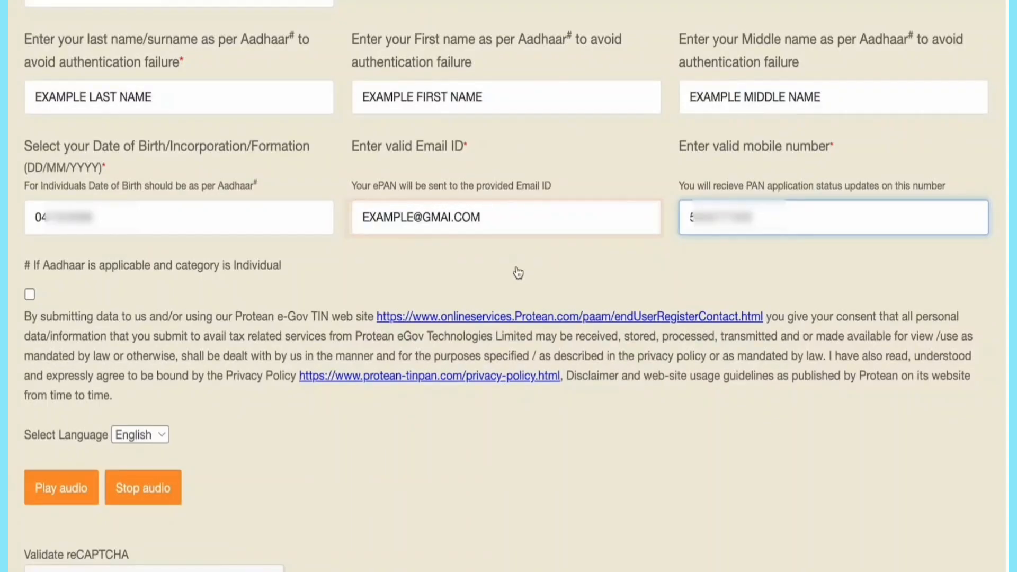
{"action": "left_click", "coordinate": [29, 294]}
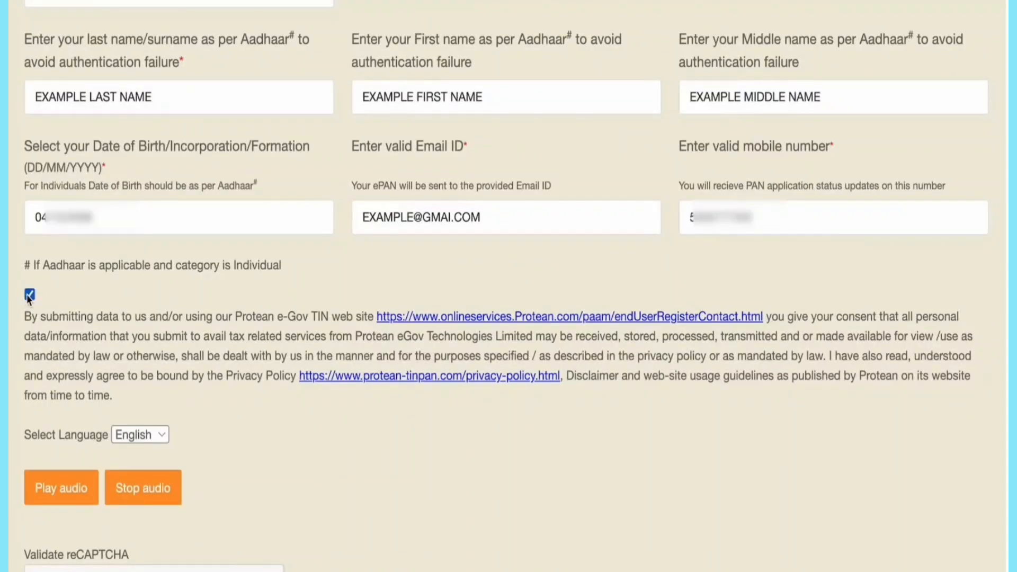
{"action": "scroll", "coordinate": [71, 379], "scroll_direction": "down", "scroll_amount": 3}
{"action": "scroll", "coordinate": [70, 380], "scroll_direction": "down", "scroll_amount": 2}
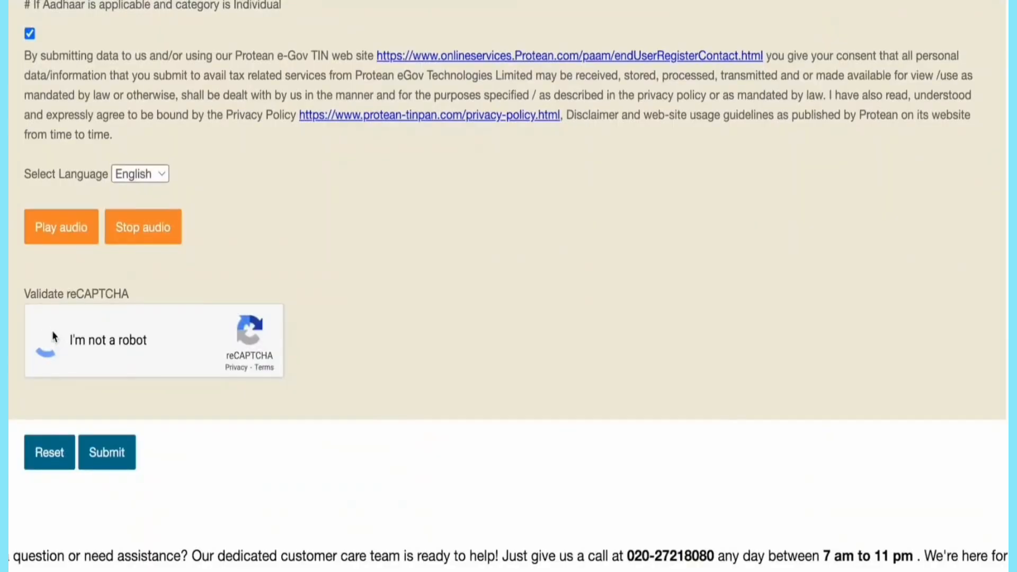
Submit the registration and continue from the token confirmation to the Form 49A application.
{"action": "left_click", "coordinate": [99, 464]}
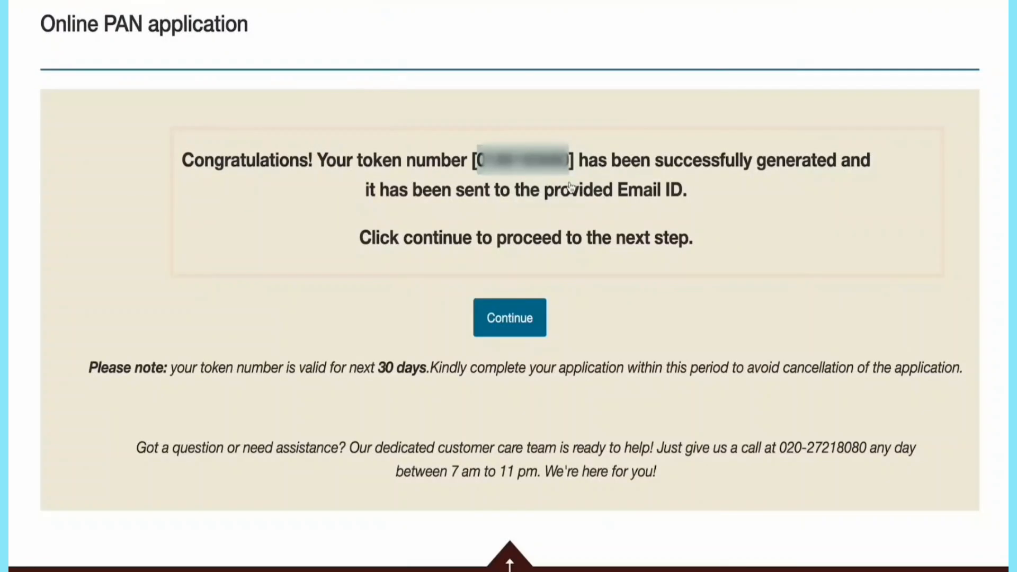
{"action": "left_click", "coordinate": [526, 333]}
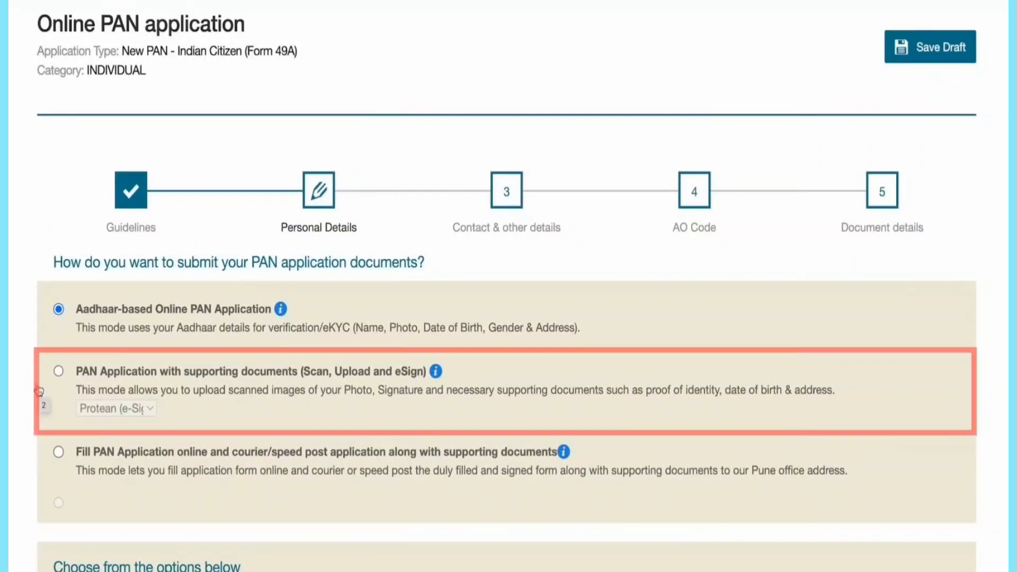
Choose scan, upload and eSign submission and enter 'EXAMPLE AADHAAR NAME' as the name per Aadhaar.
{"action": "left_click", "coordinate": [58, 371]}
{"action": "scroll", "coordinate": [191, 274], "scroll_direction": "down", "scroll_amount": 10}
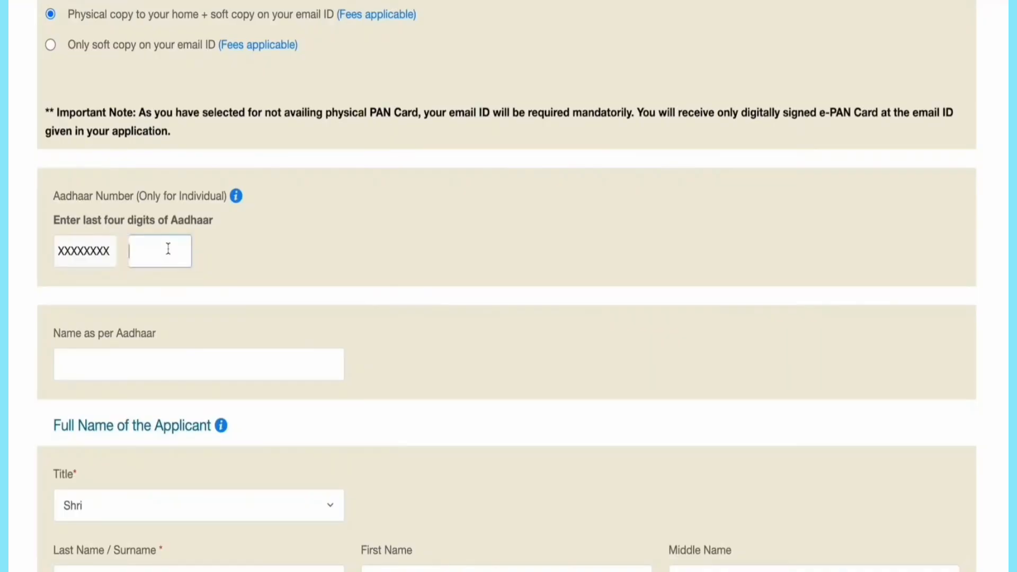
{"action": "left_click", "coordinate": [169, 353]}
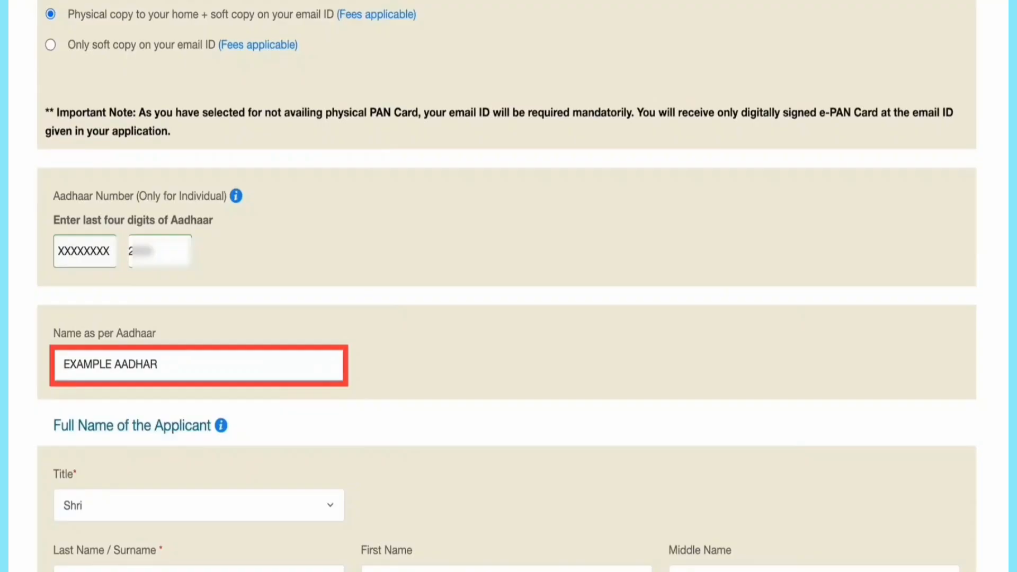
{"action": "type", "text": "EXAMPLE AADHAAR"}
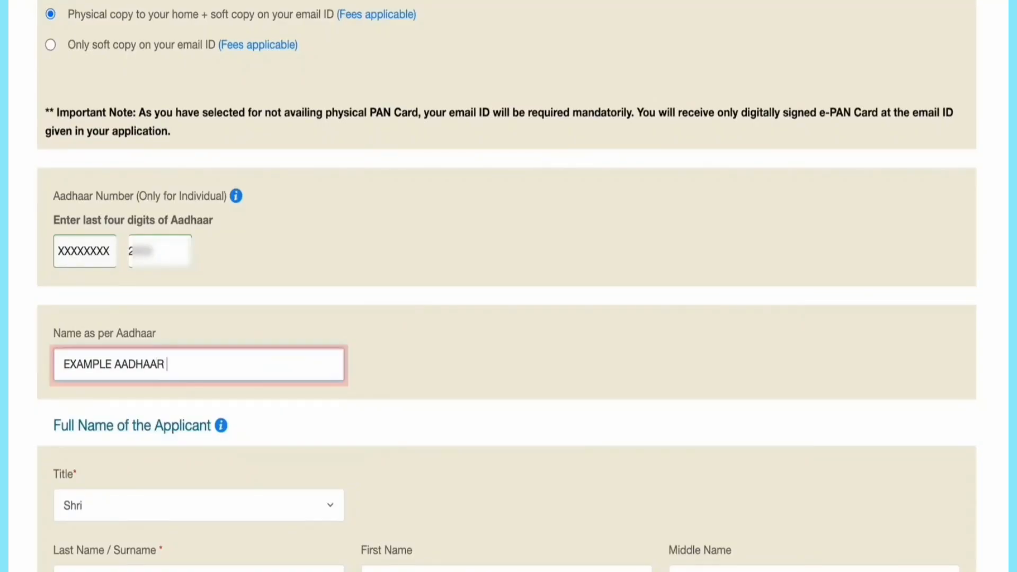
{"action": "type", "text": " NAME"}
Set the applicant's gender to Male.
{"action": "scroll", "coordinate": [344, 423], "scroll_direction": "down", "scroll_amount": 5}
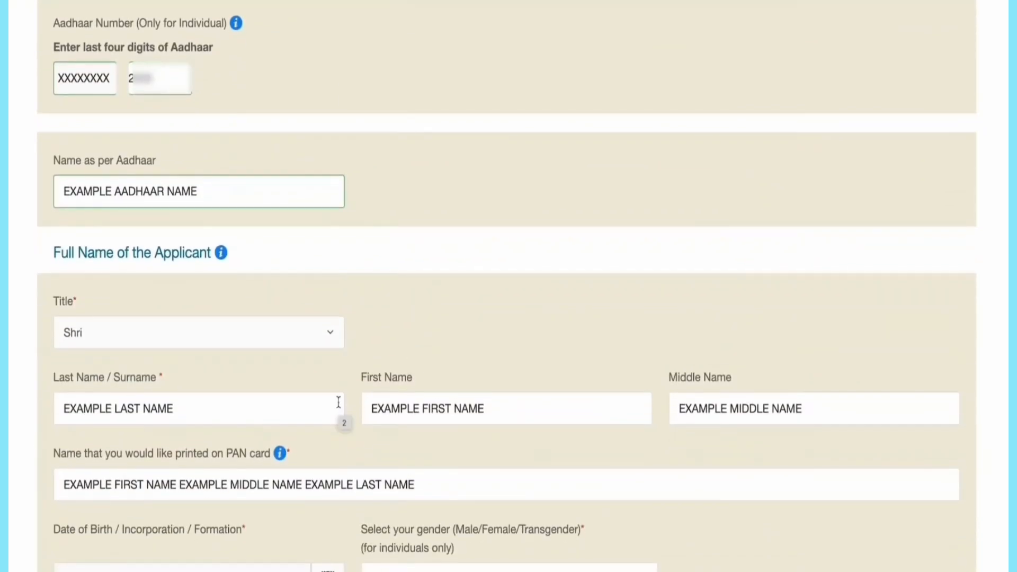
{"action": "scroll", "coordinate": [339, 405], "scroll_direction": "down", "scroll_amount": 2}
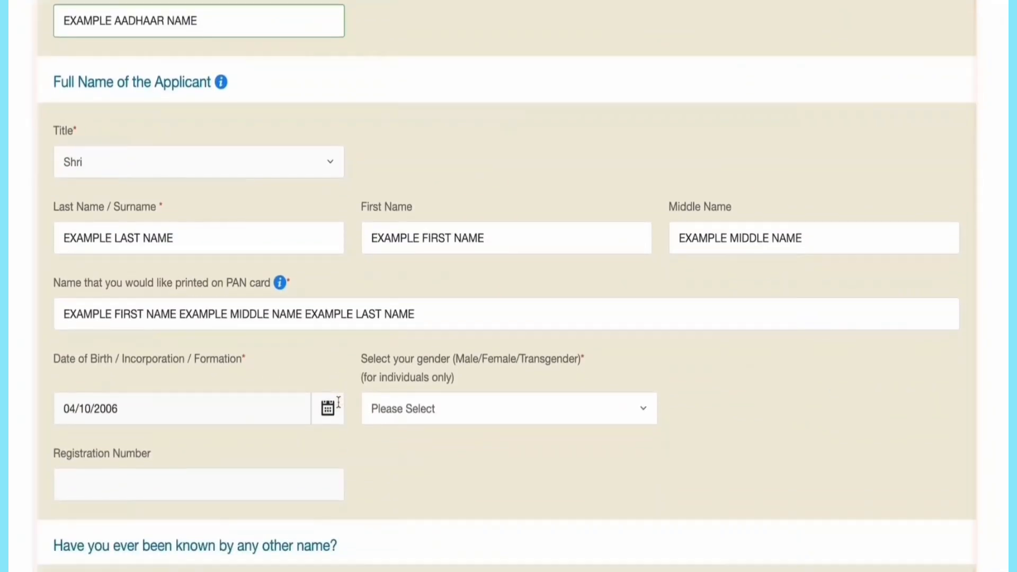
{"action": "scroll", "coordinate": [340, 407], "scroll_direction": "down", "scroll_amount": 1}
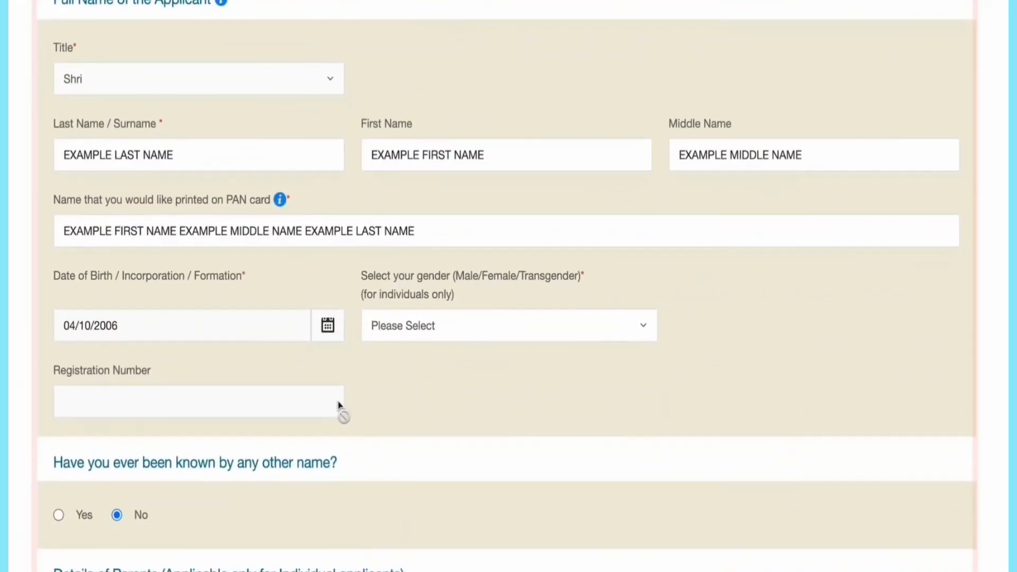
{"action": "left_click", "coordinate": [562, 341]}
{"action": "left_click", "coordinate": [559, 340]}
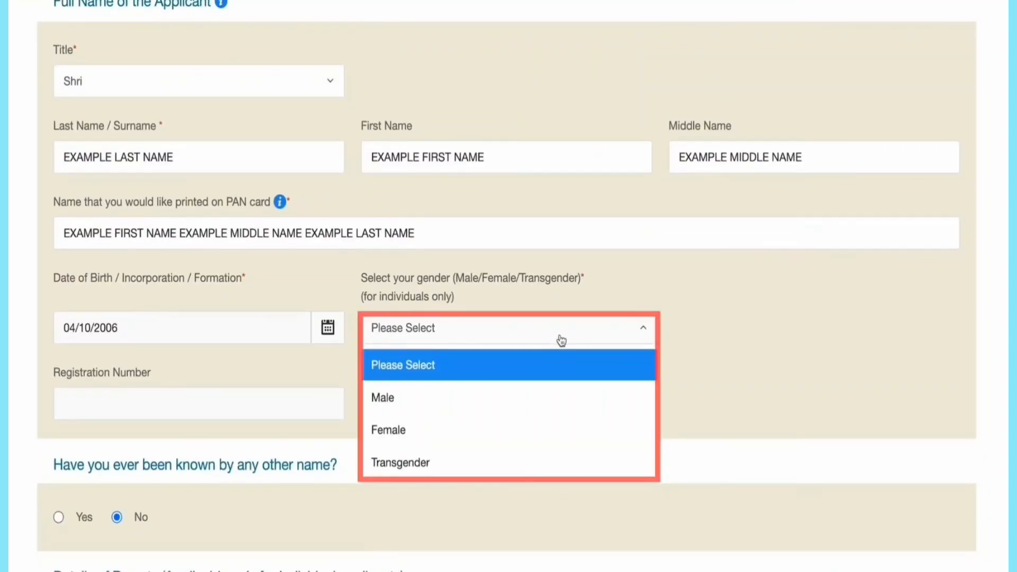
{"action": "left_click", "coordinate": [481, 401]}
{"action": "scroll", "coordinate": [481, 401], "scroll_direction": "down", "scroll_amount": 1}
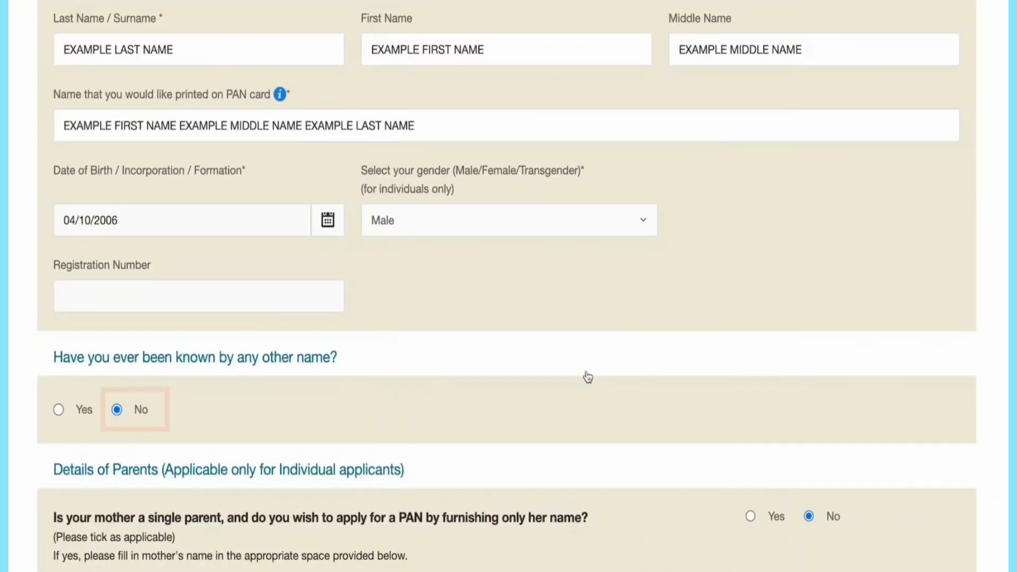
Enter the father's last, first and middle names, keeping Father's Name for printing.
{"action": "scroll", "coordinate": [588, 377], "scroll_direction": "down", "scroll_amount": 5}
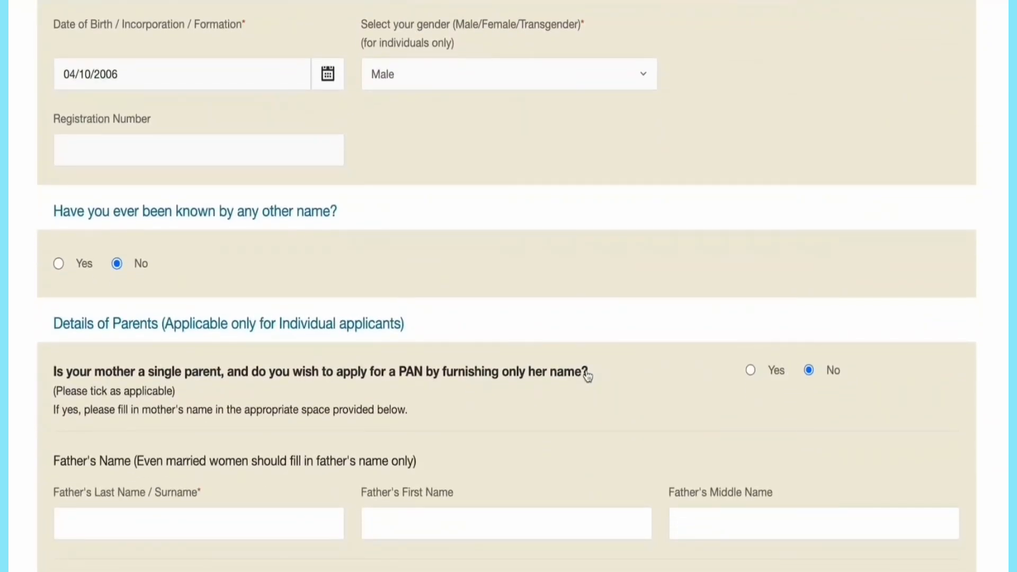
{"action": "scroll", "coordinate": [588, 376], "scroll_direction": "down", "scroll_amount": 2}
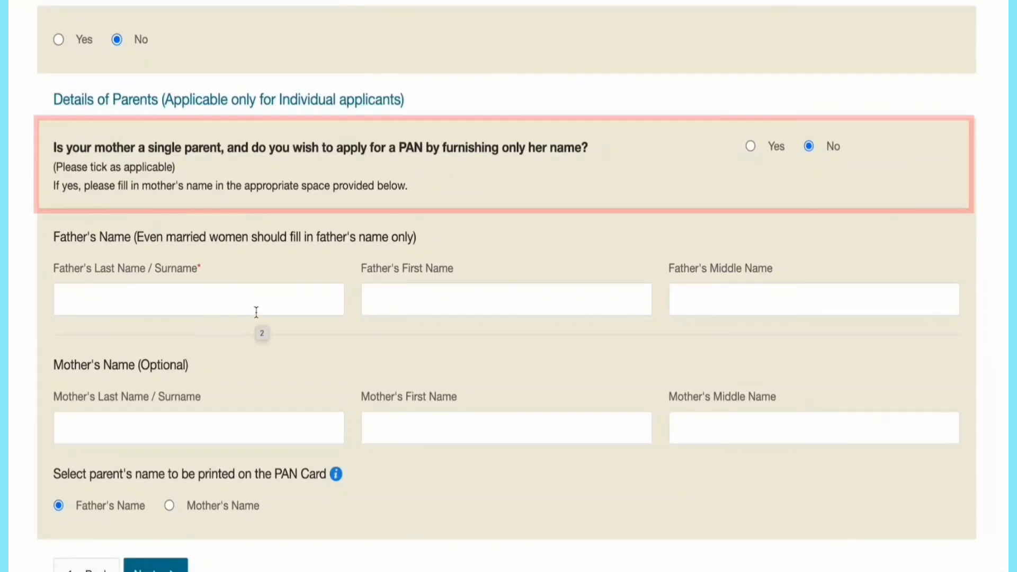
{"action": "left_click", "coordinate": [532, 295]}
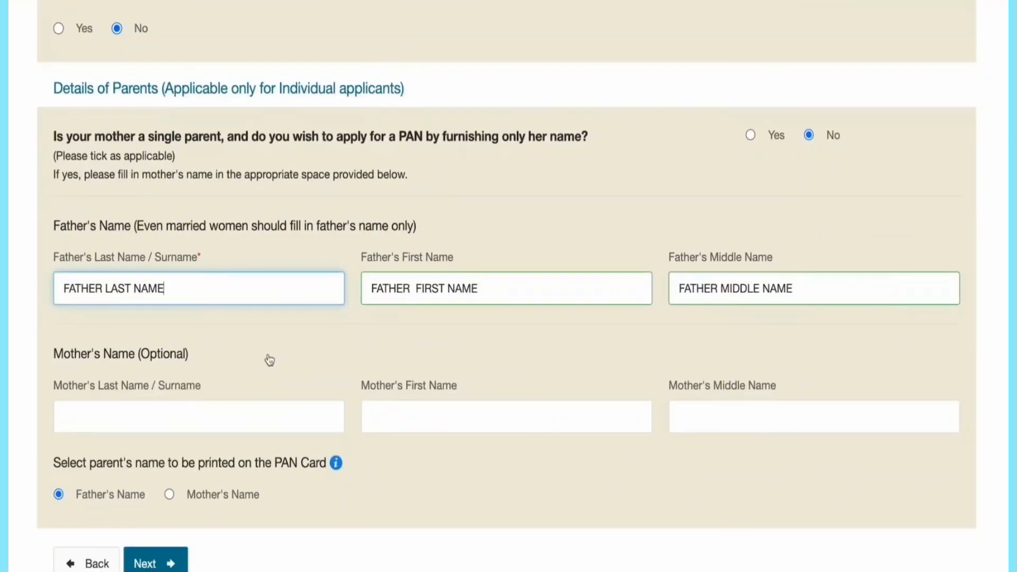
{"action": "scroll", "coordinate": [265, 359], "scroll_direction": "down", "scroll_amount": 2}
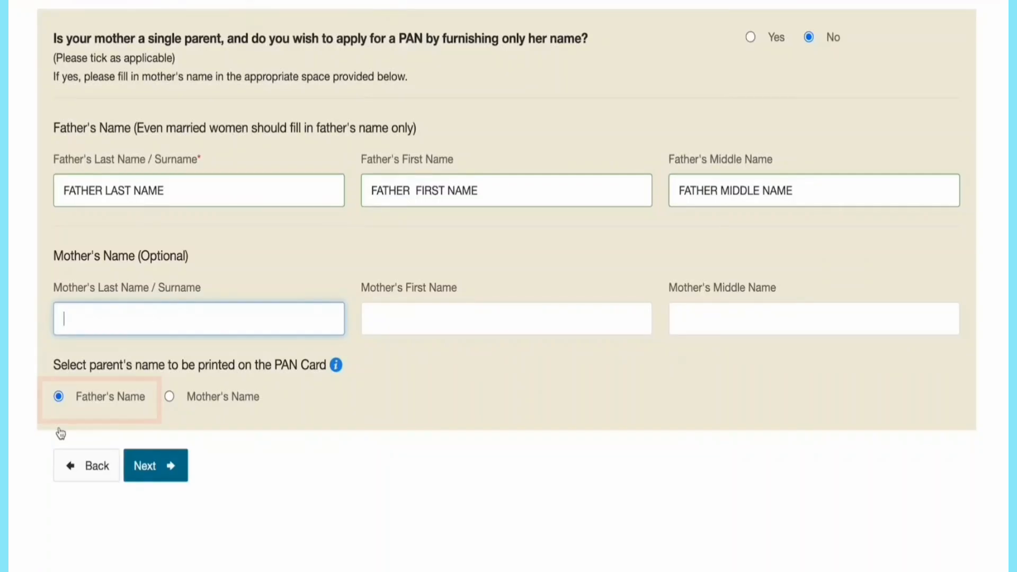
Save the personal details and mark No income as the source of income.
{"action": "left_click", "coordinate": [140, 471]}
{"action": "scroll", "coordinate": [586, 265], "scroll_direction": "down", "scroll_amount": 2}
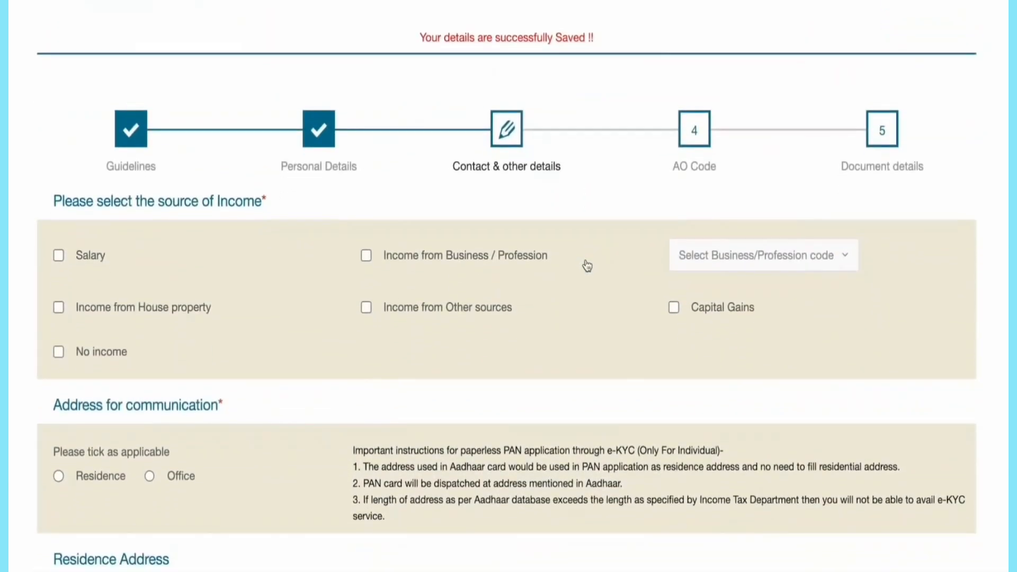
{"action": "scroll", "coordinate": [586, 266], "scroll_direction": "down", "scroll_amount": 2}
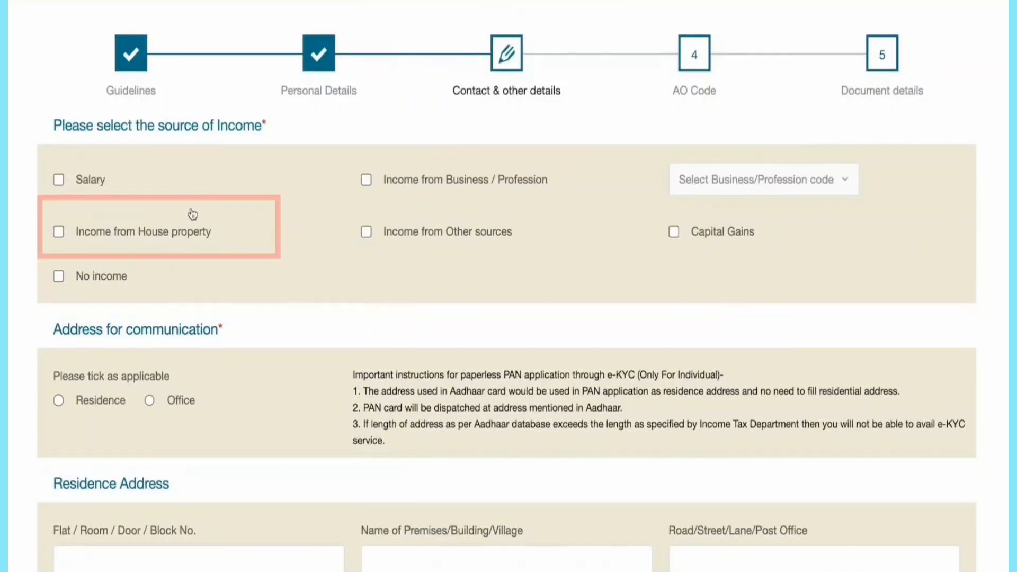
{"action": "left_click", "coordinate": [58, 276]}
{"action": "scroll", "coordinate": [358, 378], "scroll_direction": "down", "scroll_amount": 3}
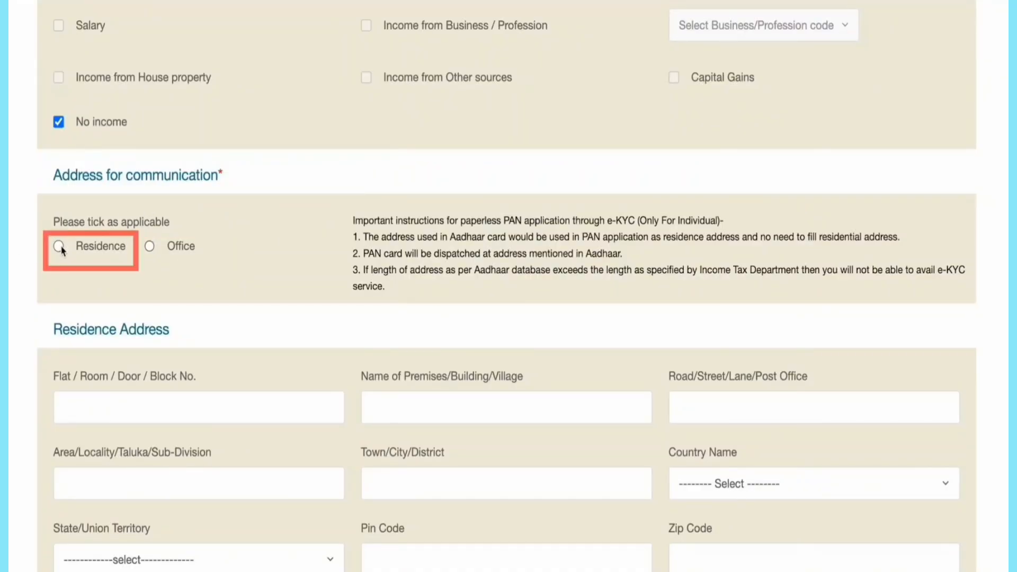
Enter 'EXAMPLE FLAT', 'EXAMPLE VILLAGE NAME' and 'EXAMPLE POST OFFICE NAME' as the first address lines.
{"action": "scroll", "coordinate": [254, 288], "scroll_direction": "down", "scroll_amount": 3}
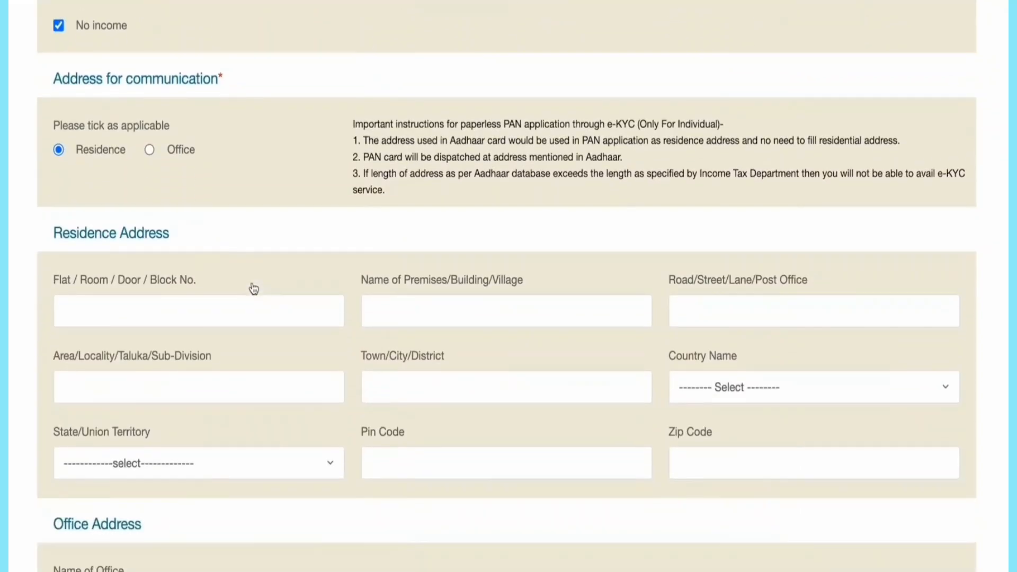
{"action": "left_click", "coordinate": [236, 241]}
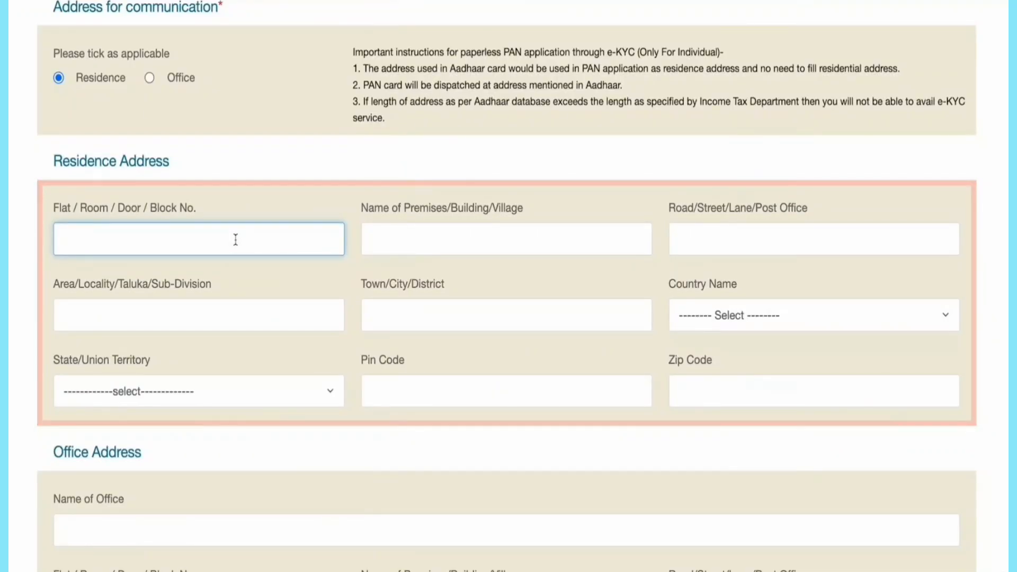
{"action": "type", "text": "EX"}
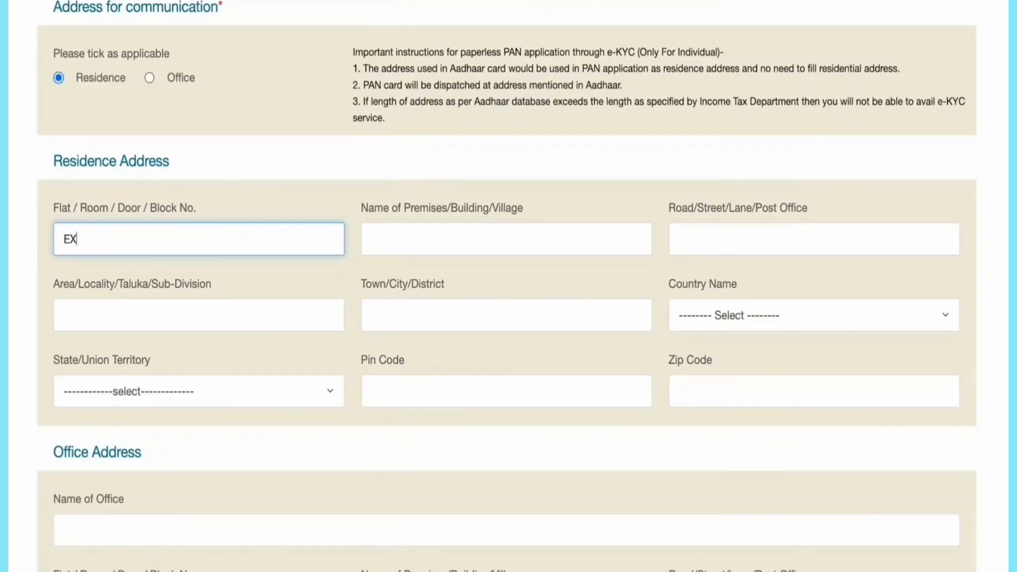
{"action": "type", "text": "AMPLE FLAT"}
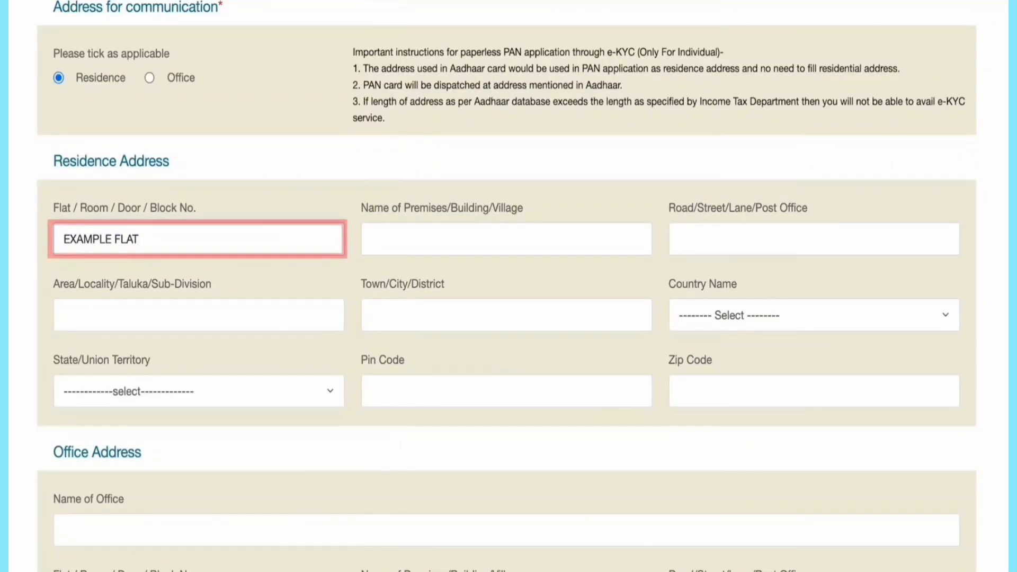
{"action": "left_click", "coordinate": [383, 238]}
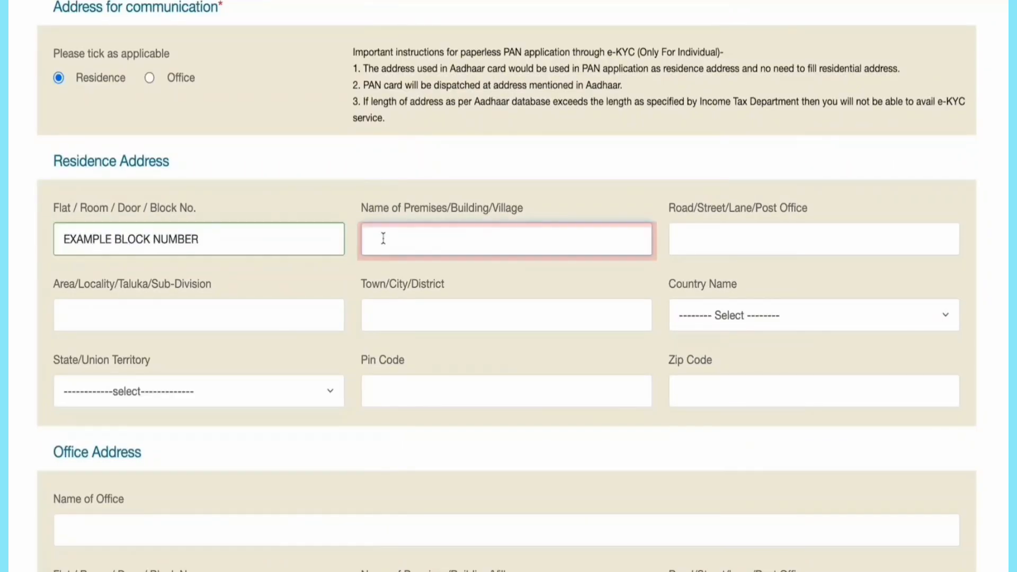
{"action": "type", "text": "EXAMPLE VI"}
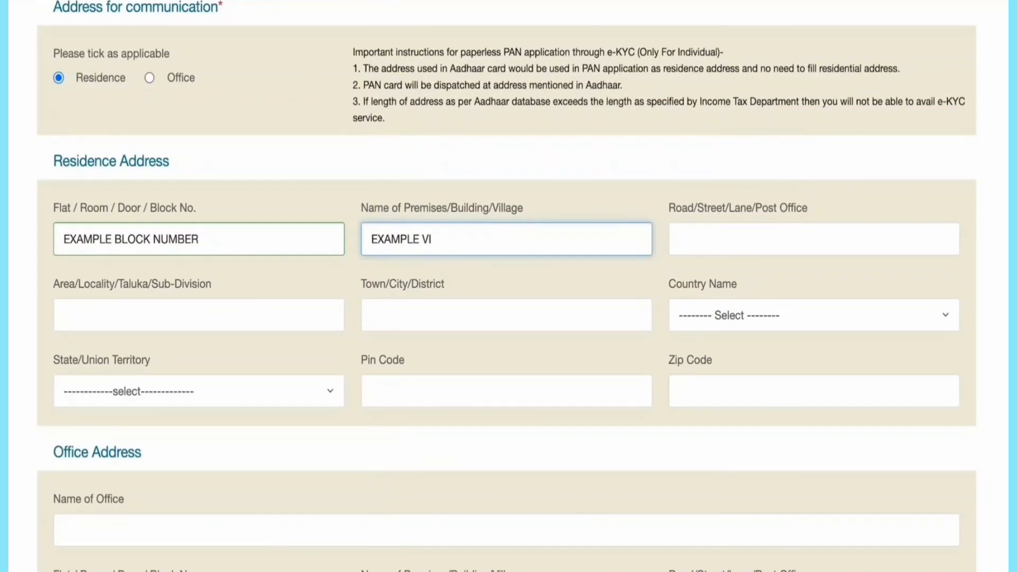
{"action": "type", "text": "LLAGE NAME"}
{"action": "key", "text": "Tab"}
{"action": "type", "text": "EXAMPLE POST OFFICE NAME"}
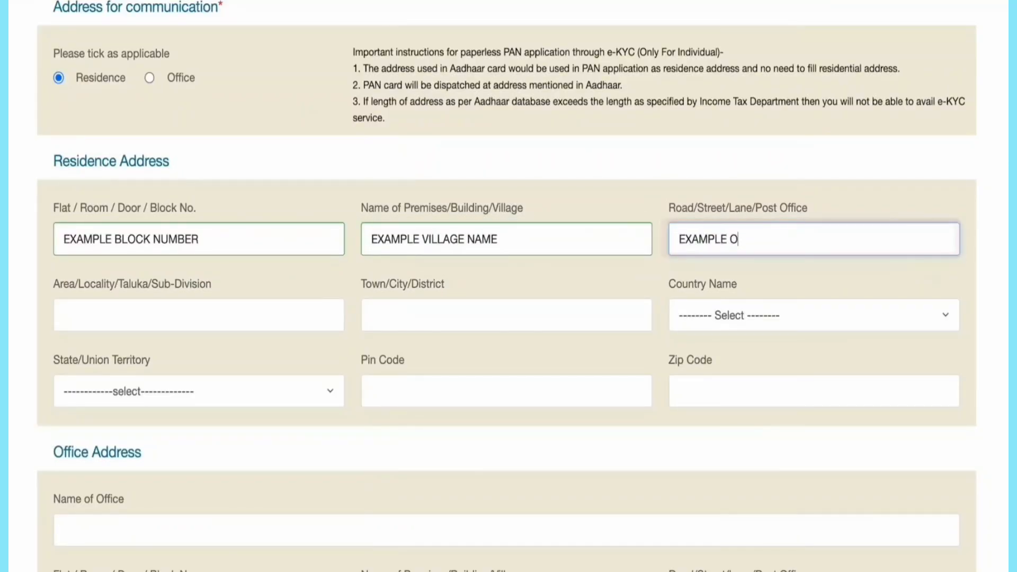
Fill in the sub-division and district names and set the country to INDIA.
{"action": "left_click", "coordinate": [193, 315]}
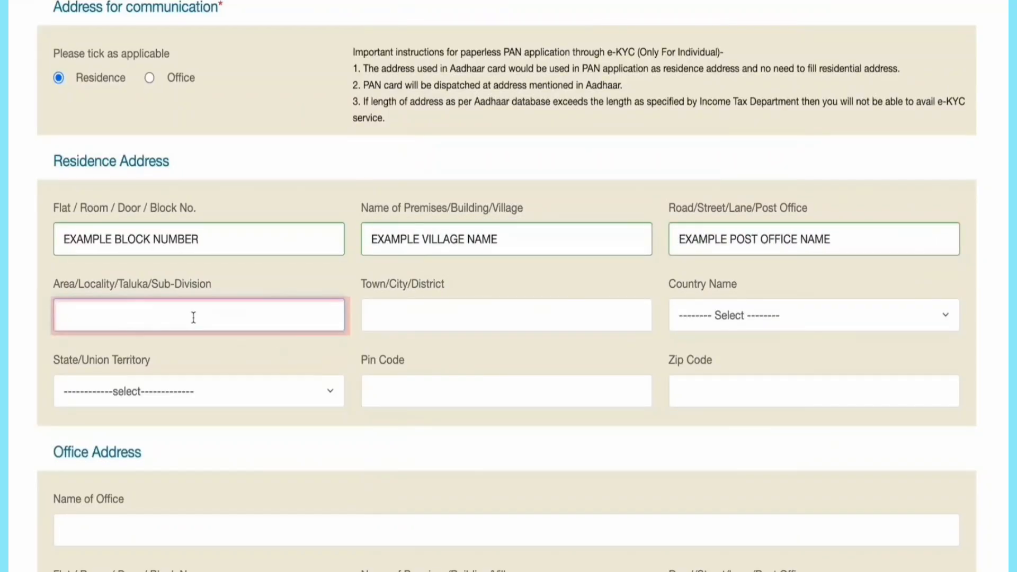
{"action": "type", "text": "EXAMPLE SUB-DIVISION NAME"}
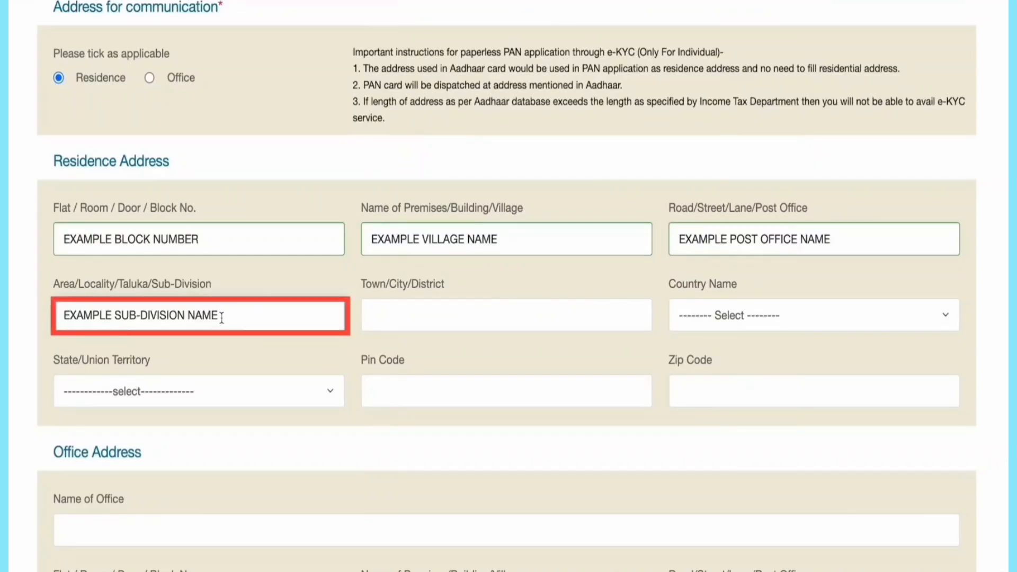
{"action": "left_click", "coordinate": [456, 319]}
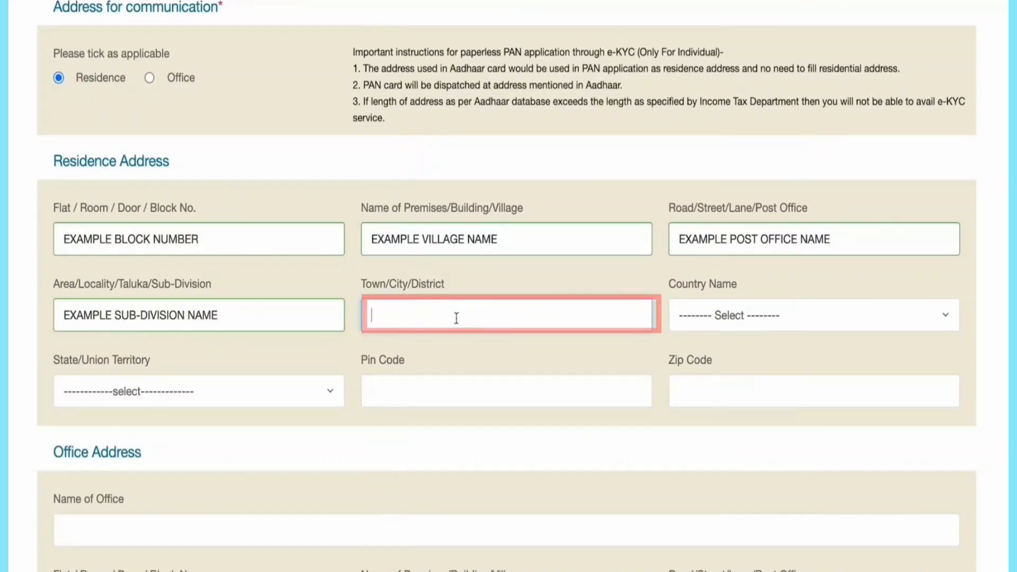
{"action": "type", "text": "EXAMPLE DISTRICT NAME"}
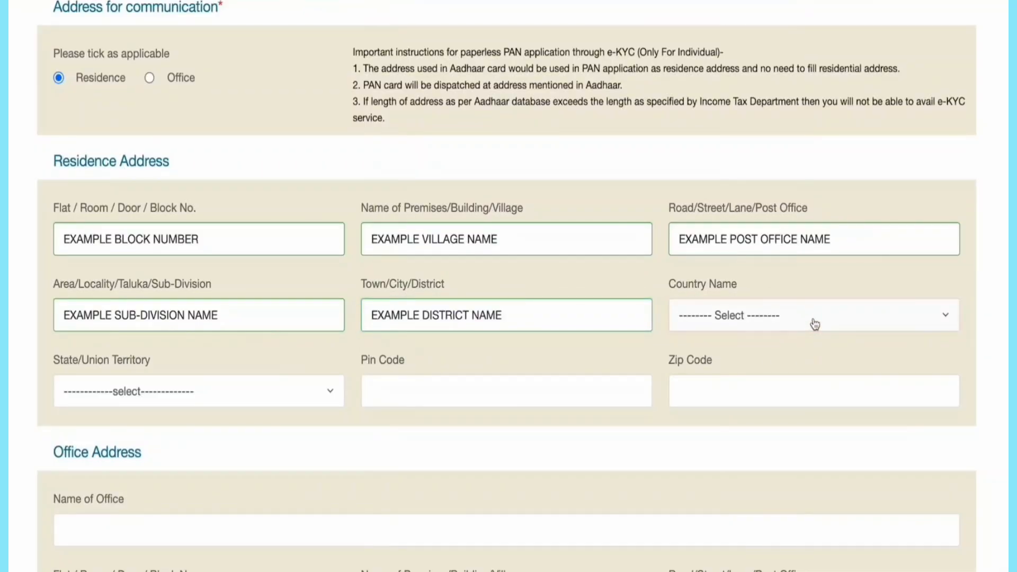
{"action": "left_click", "coordinate": [815, 321]}
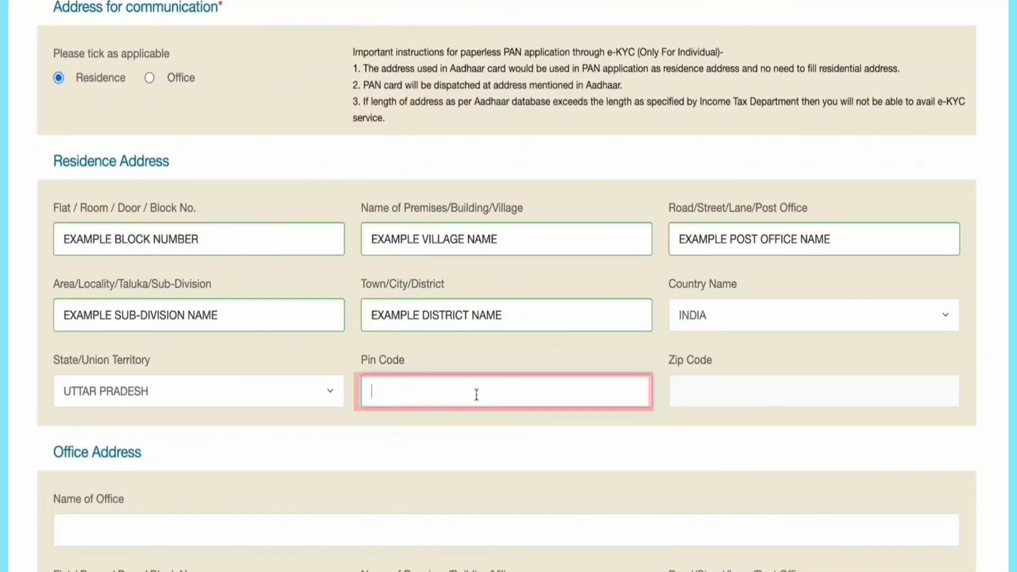
{"action": "type", "text": "2"}
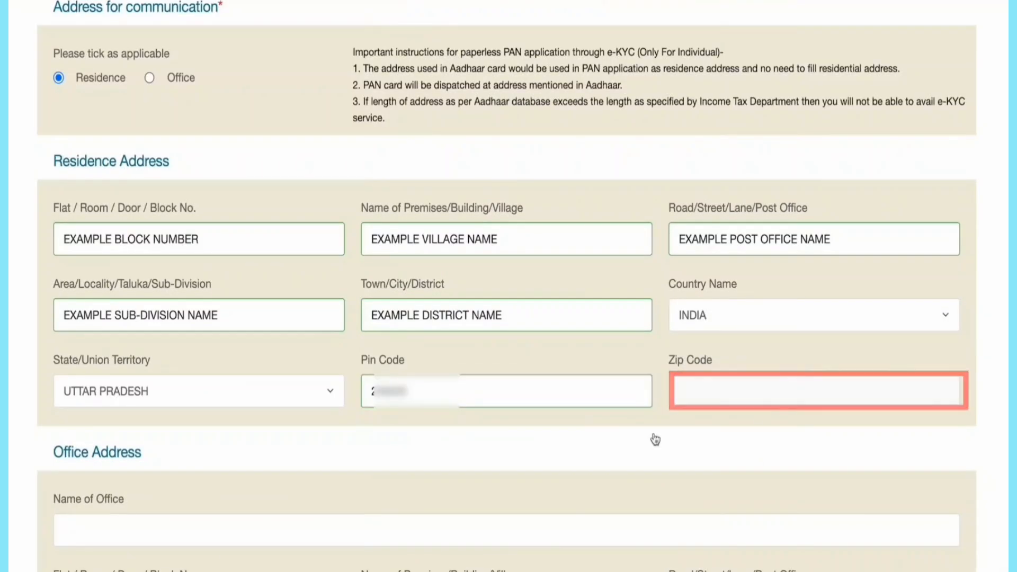
{"action": "scroll", "coordinate": [656, 439], "scroll_direction": "down", "scroll_amount": 2}
Set the ISD code to INDIA (91) and save the contact details.
{"action": "scroll", "coordinate": [656, 440], "scroll_direction": "down", "scroll_amount": 3}
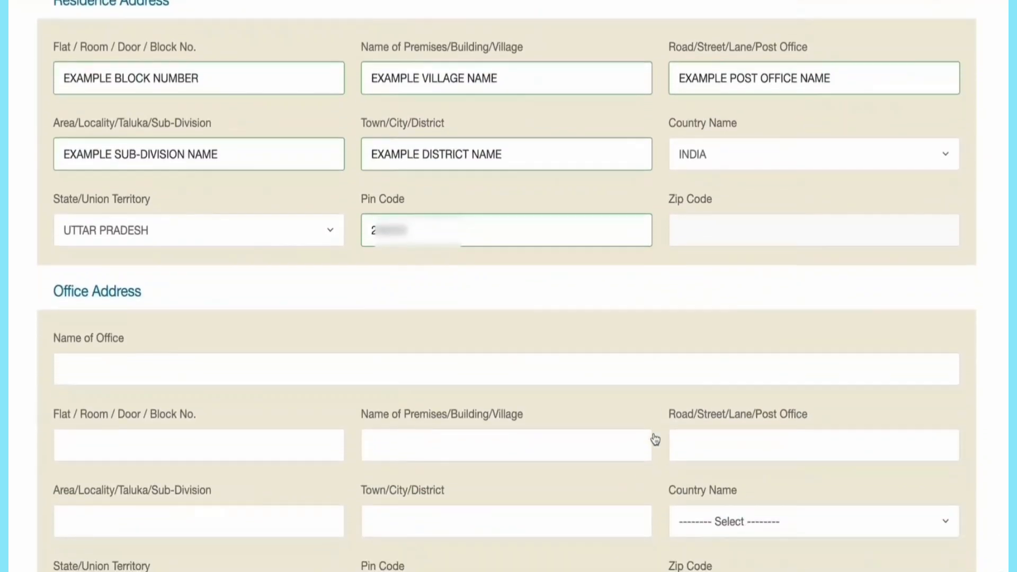
{"action": "scroll", "coordinate": [234, 280], "scroll_direction": "up", "scroll_amount": 5}
{"action": "scroll", "coordinate": [234, 280], "scroll_direction": "down", "scroll_amount": 7}
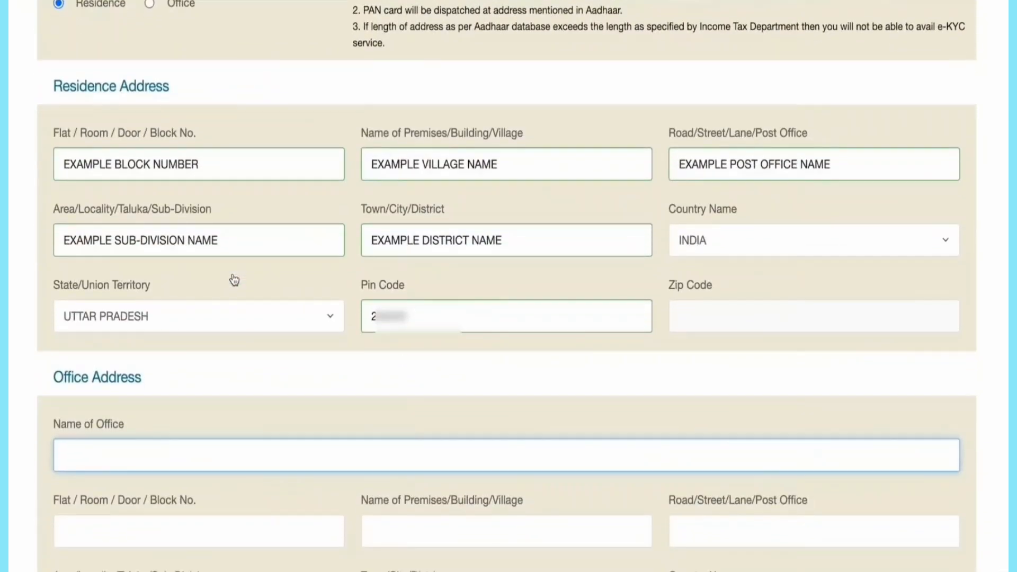
{"action": "scroll", "coordinate": [233, 274], "scroll_direction": "down", "scroll_amount": 2}
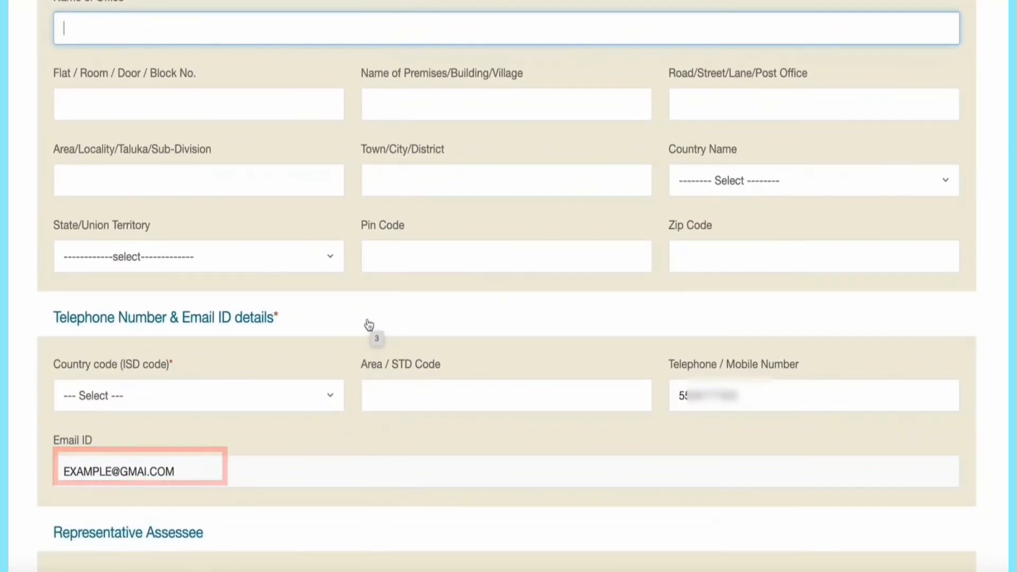
{"action": "scroll", "coordinate": [368, 324], "scroll_direction": "down", "scroll_amount": 5}
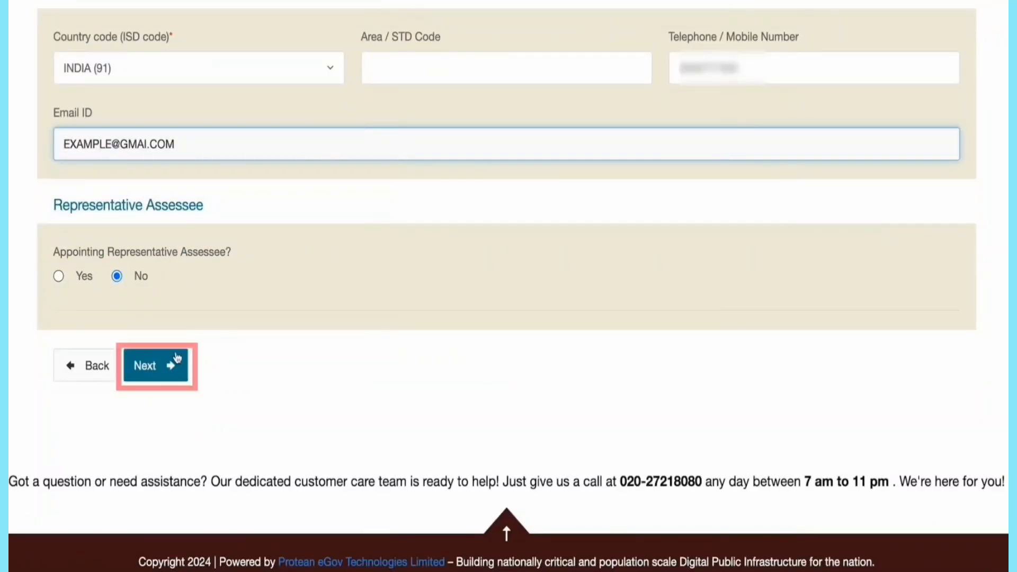
{"action": "left_click", "coordinate": [168, 365]}
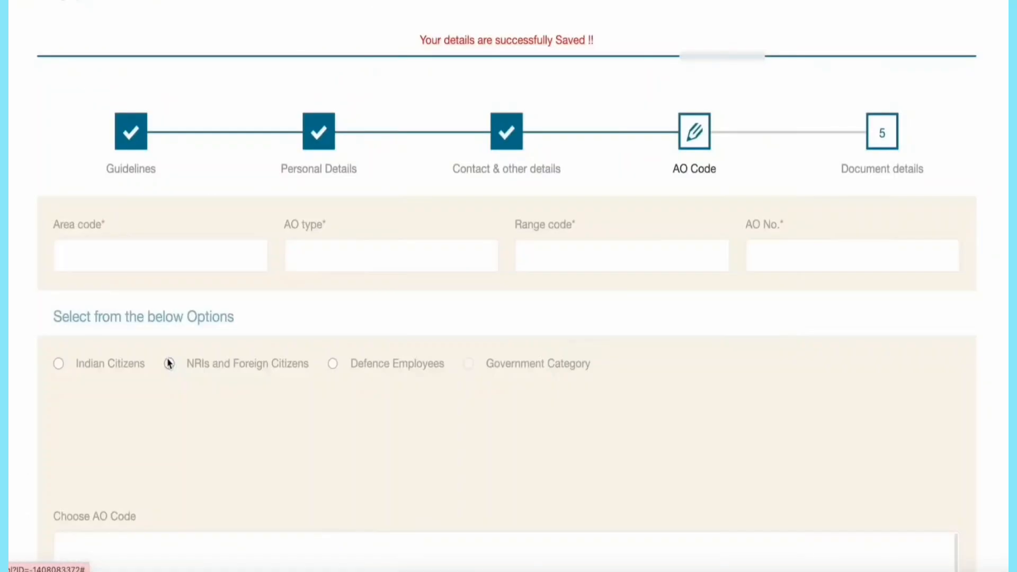
Mark the applicant as an Indian citizen in UTTAR PRADESH and pick LUCKNOW to prefill the AO code.
{"action": "scroll", "coordinate": [605, 252], "scroll_direction": "down", "scroll_amount": 5}
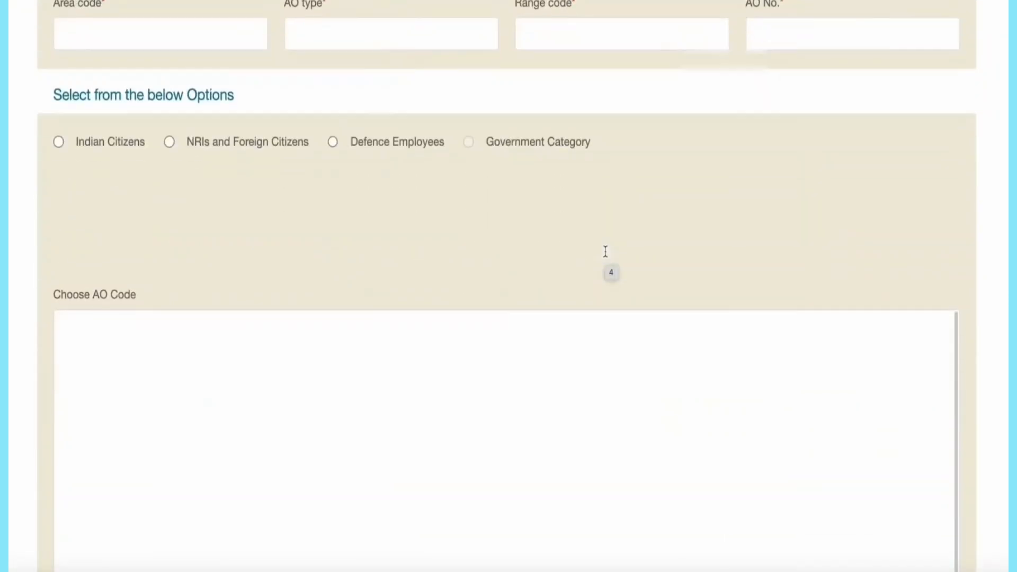
{"action": "scroll", "coordinate": [606, 258], "scroll_direction": "up", "scroll_amount": 10}
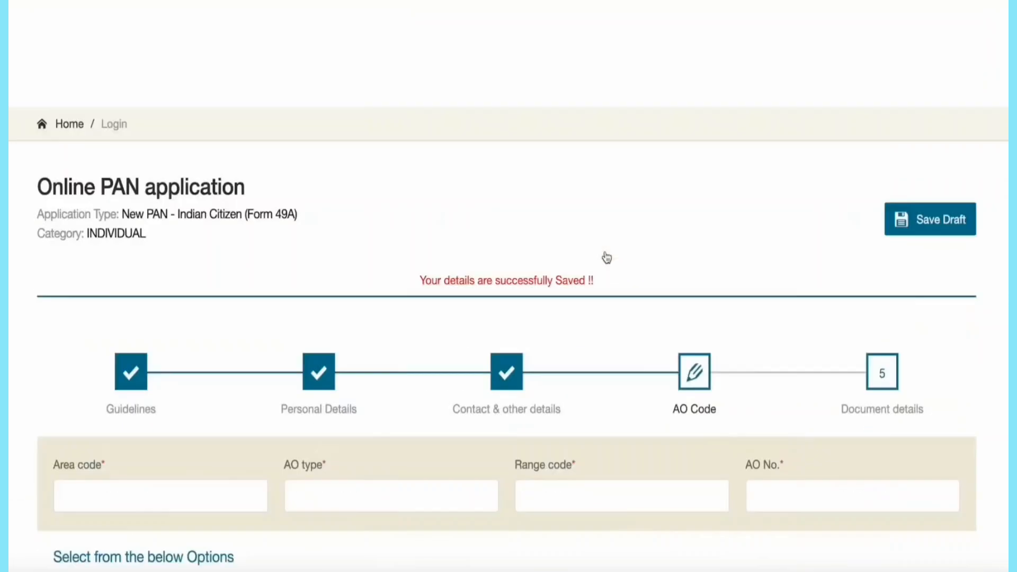
{"action": "scroll", "coordinate": [606, 258], "scroll_direction": "down", "scroll_amount": 4}
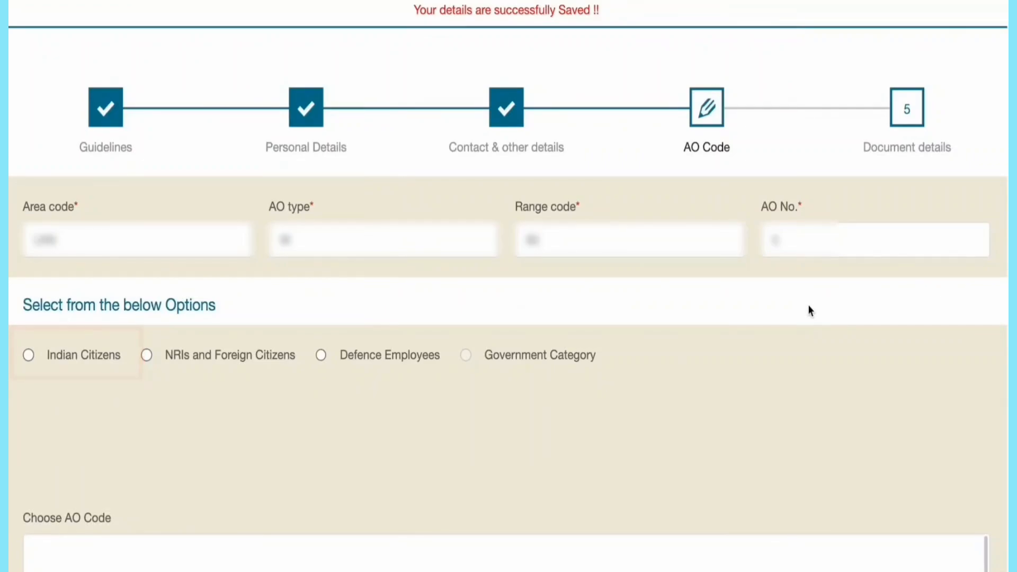
{"action": "left_click", "coordinate": [29, 354]}
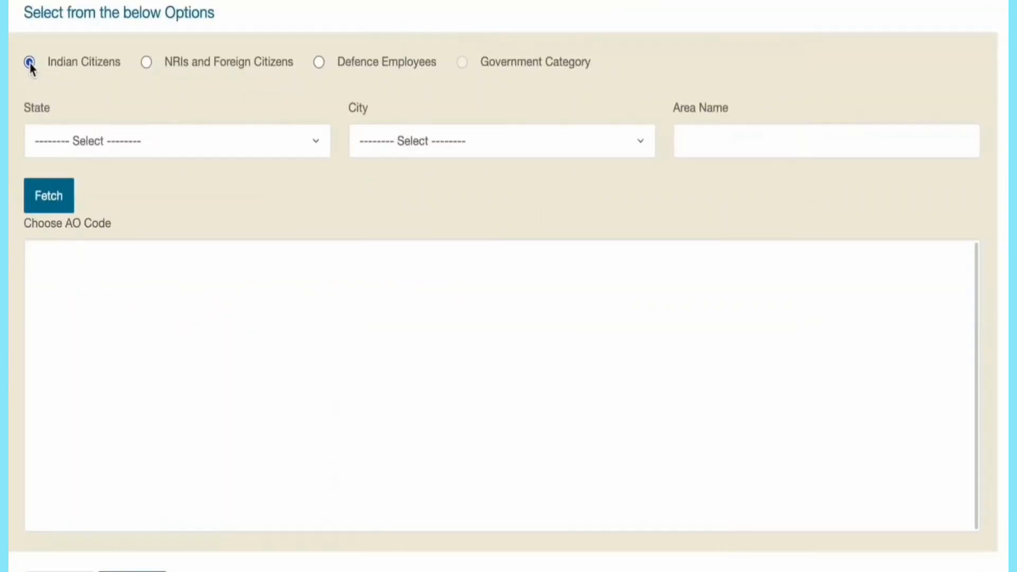
{"action": "left_click", "coordinate": [291, 151]}
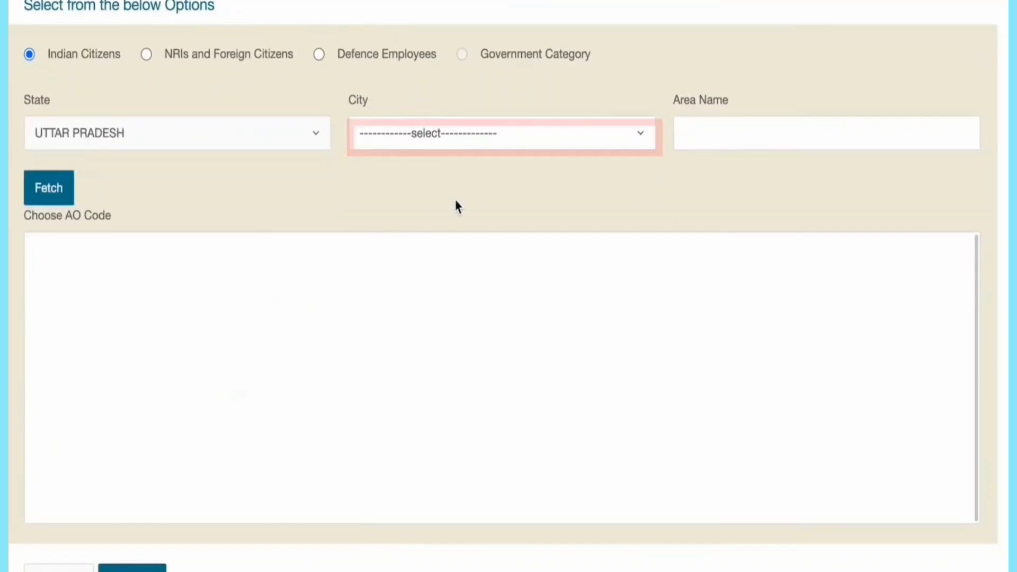
{"action": "left_click", "coordinate": [453, 139]}
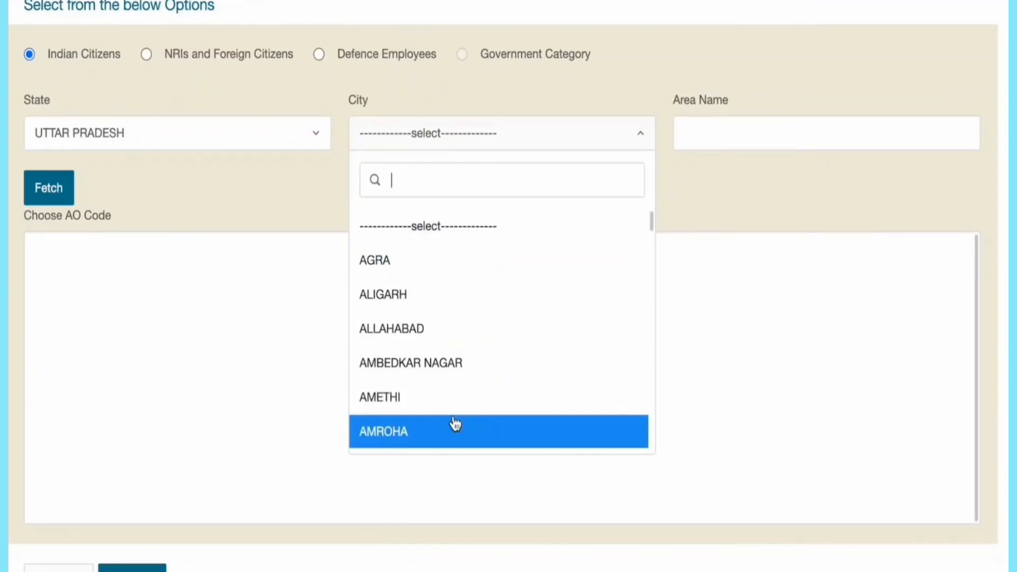
{"action": "type", "text": "LU"}
{"action": "left_click", "coordinate": [407, 226]}
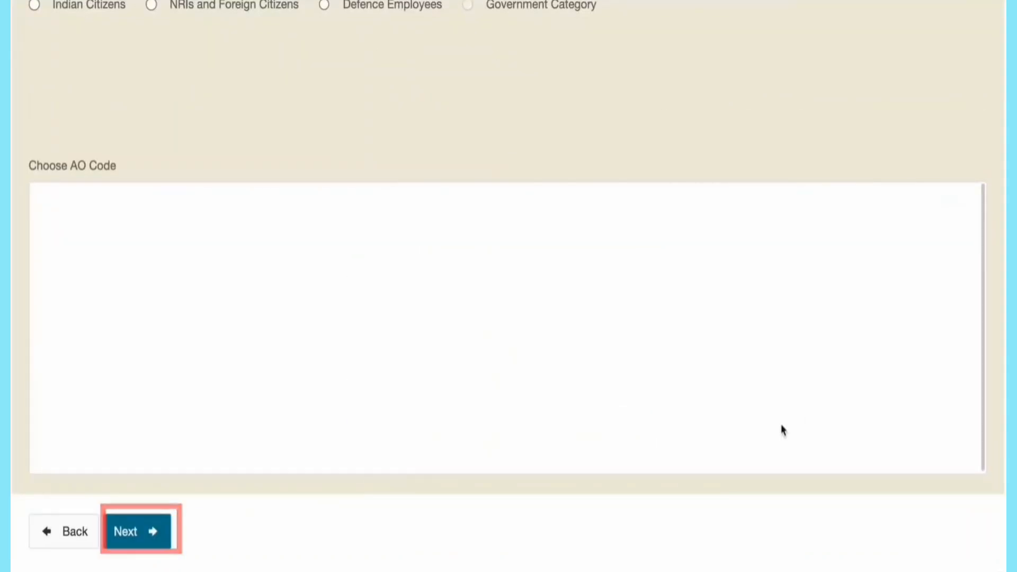
Save the AO code and choose AADHAAR Card as the proof of identity.
{"action": "left_click", "coordinate": [125, 535]}
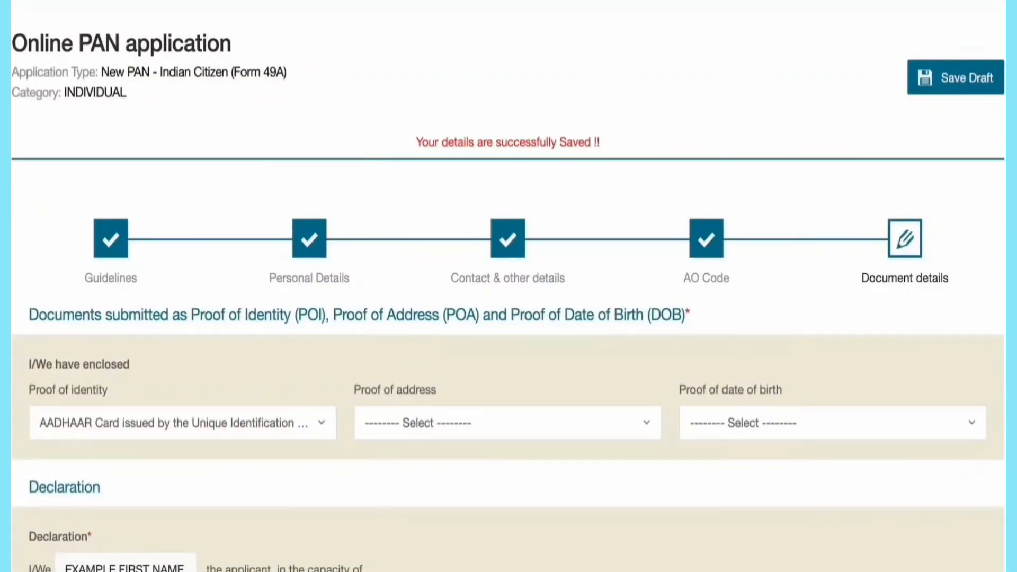
{"action": "scroll", "coordinate": [508, 286], "scroll_direction": "down", "scroll_amount": 3}
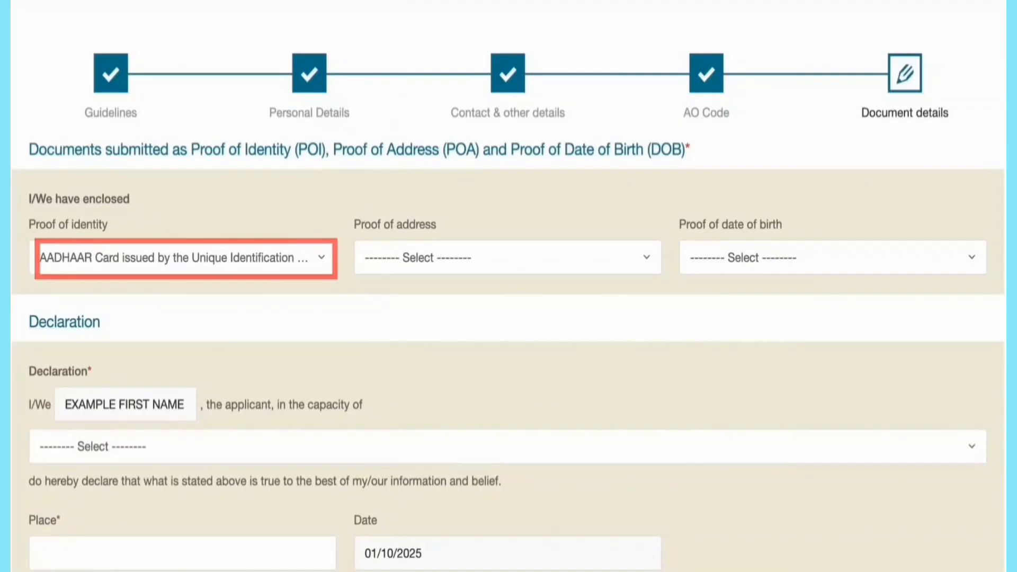
{"action": "left_click", "coordinate": [320, 259]}
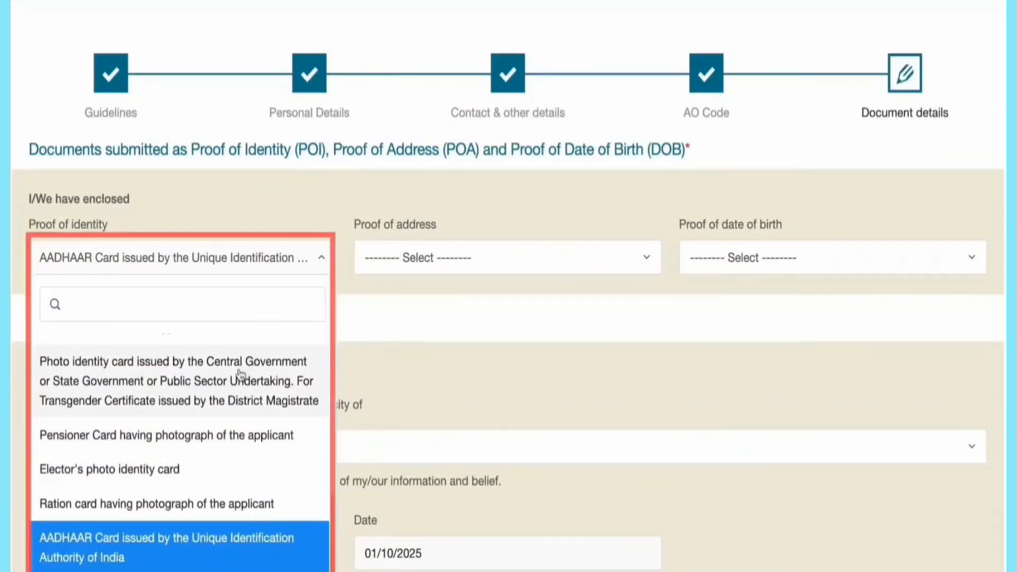
Open the Proof of address list and scroll down to the AADHAAR Card entry.
{"action": "scroll", "coordinate": [225, 389], "scroll_direction": "up", "scroll_amount": 10}
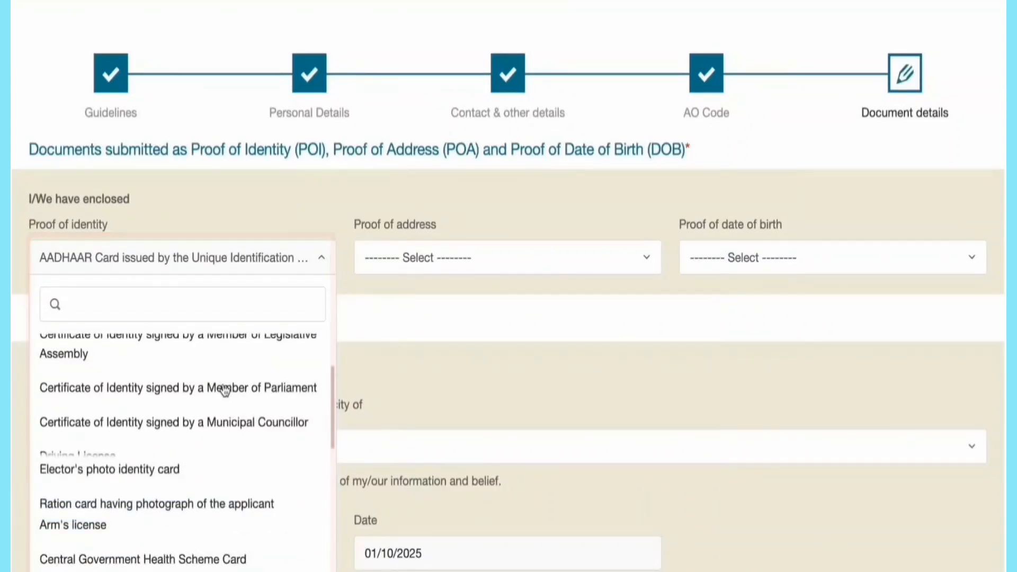
{"action": "scroll", "coordinate": [225, 391], "scroll_direction": "down", "scroll_amount": 2}
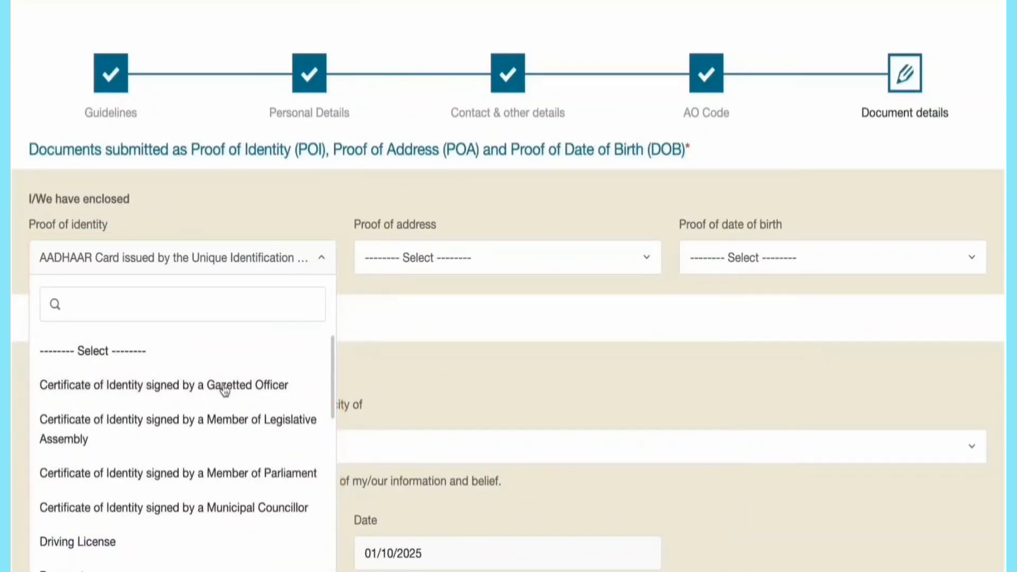
{"action": "scroll", "coordinate": [225, 390], "scroll_direction": "down", "scroll_amount": 3}
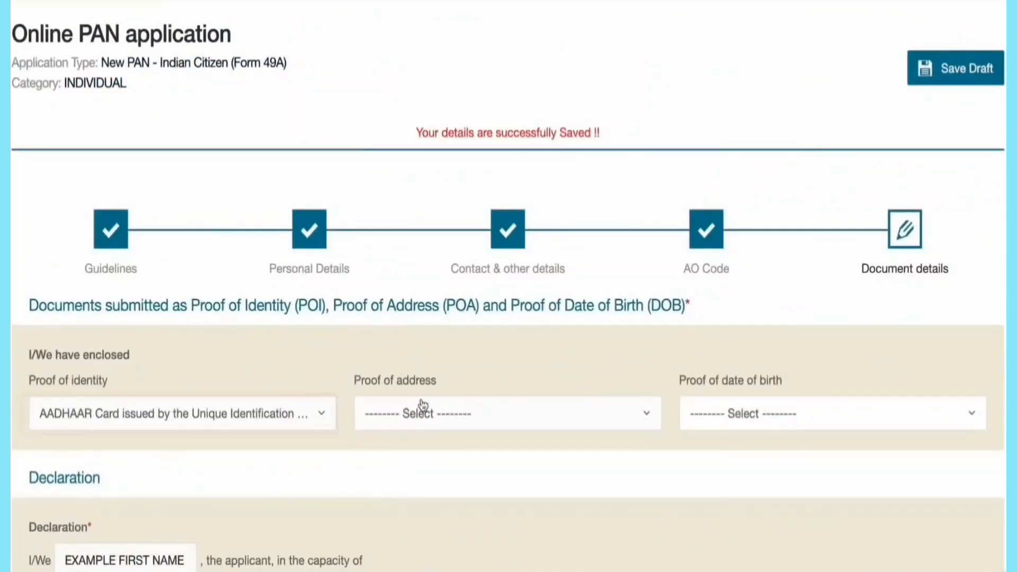
{"action": "left_click", "coordinate": [531, 411]}
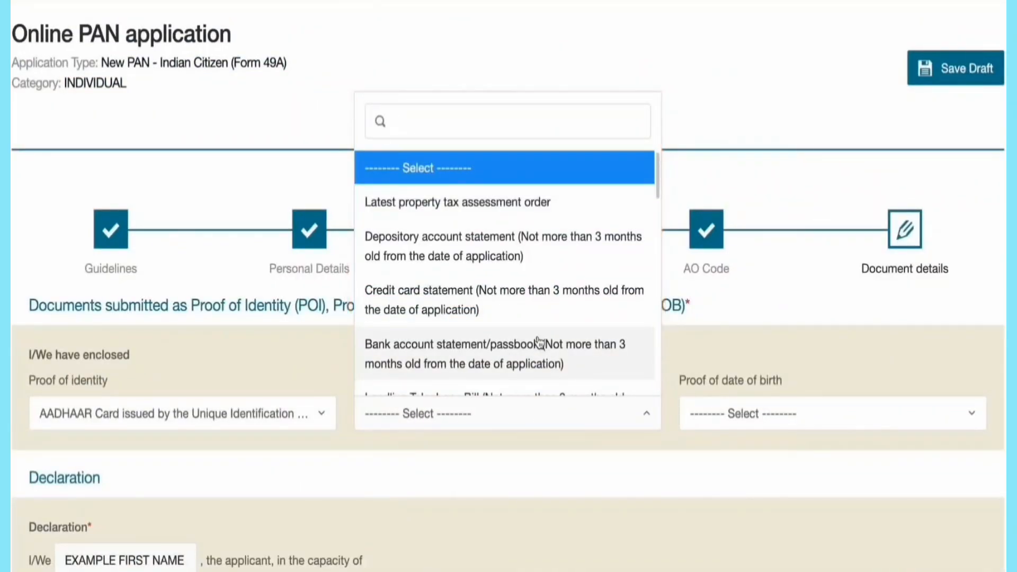
{"action": "scroll", "coordinate": [539, 344], "scroll_direction": "down", "scroll_amount": 4}
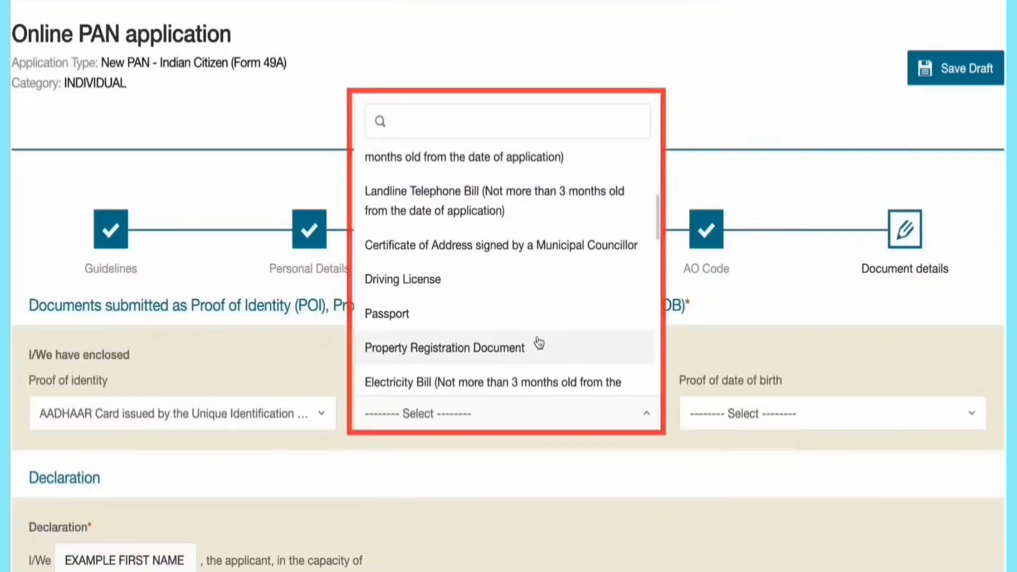
{"action": "scroll", "coordinate": [538, 343], "scroll_direction": "down", "scroll_amount": 1}
{"action": "scroll", "coordinate": [539, 344], "scroll_direction": "down", "scroll_amount": 7}
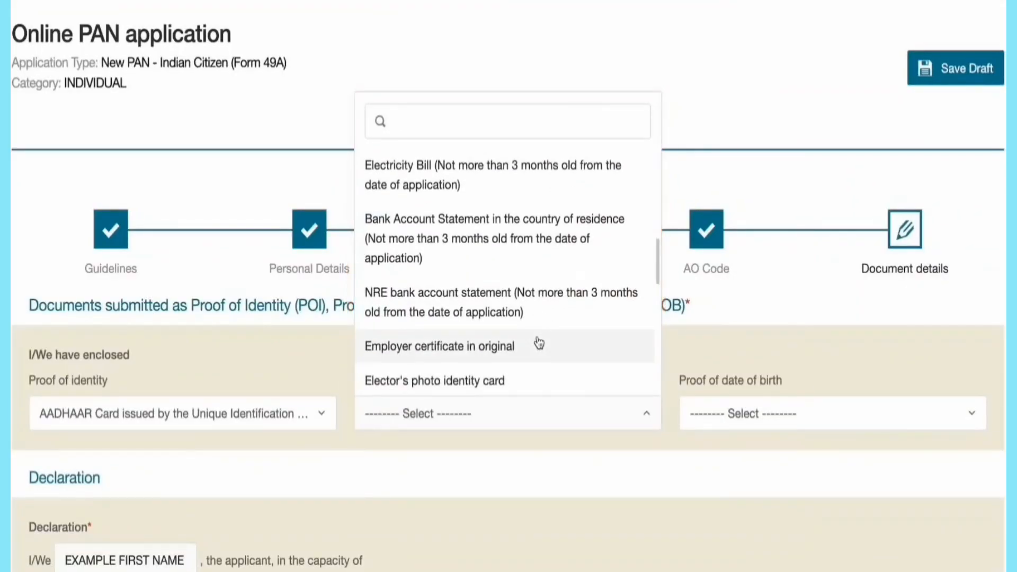
{"action": "scroll", "coordinate": [539, 343], "scroll_direction": "down", "scroll_amount": 5}
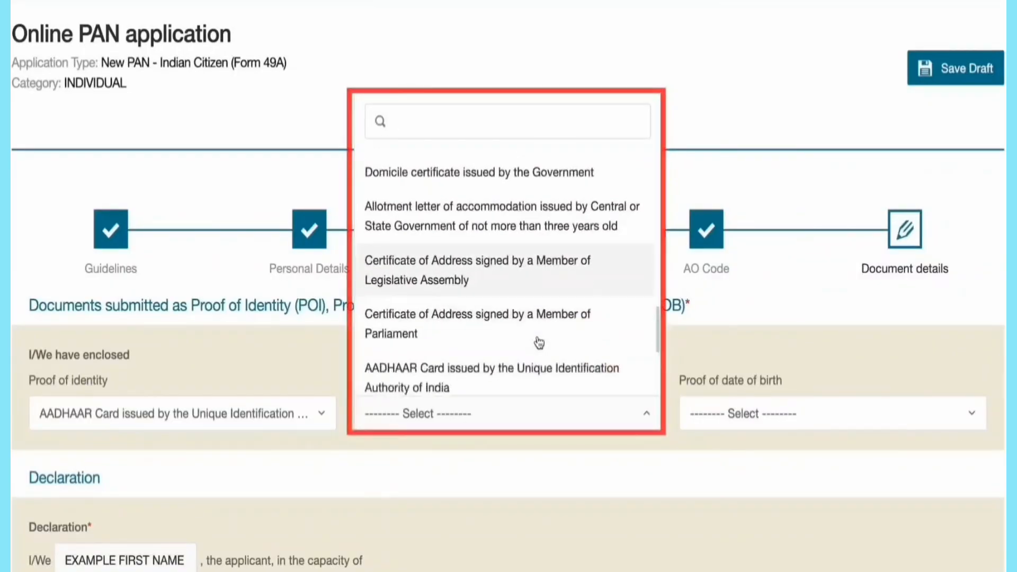
{"action": "scroll", "coordinate": [539, 343], "scroll_direction": "down", "scroll_amount": 1}
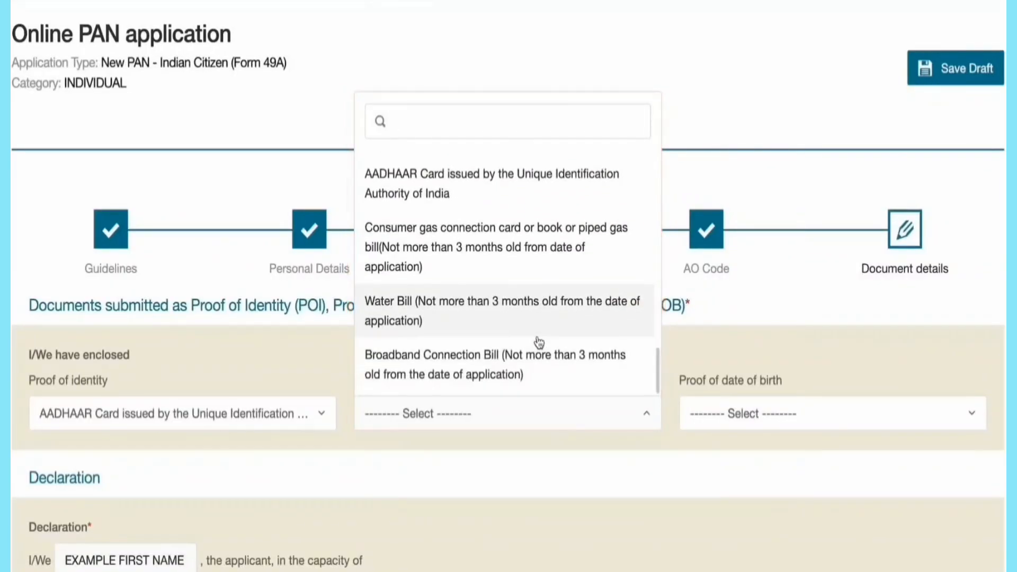
Choose AADHAAR Card for address and birth-date proof, capacity Himself/Herself, and enter LUCKNOW as place.
{"action": "left_click", "coordinate": [493, 204]}
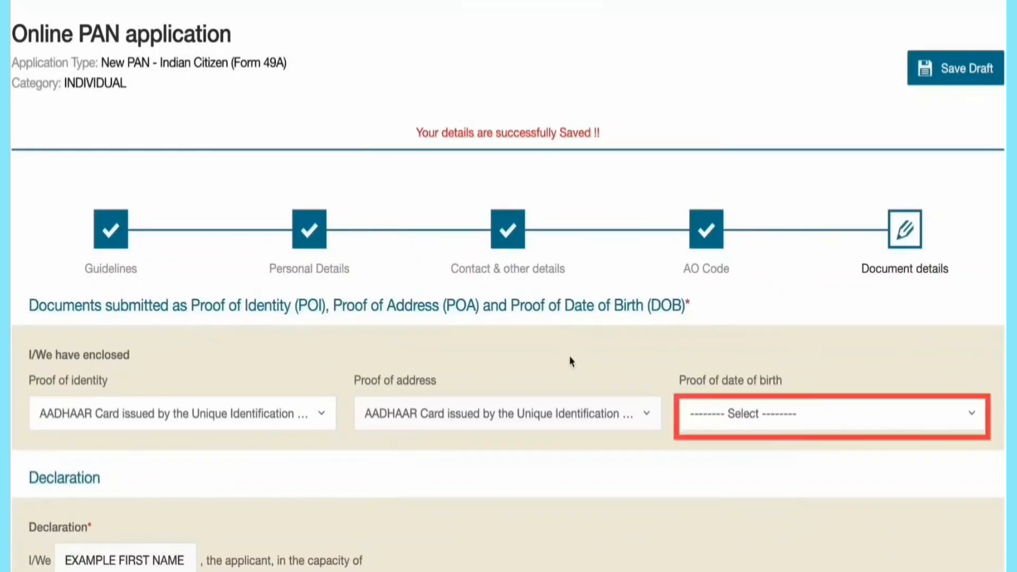
{"action": "left_click", "coordinate": [769, 414]}
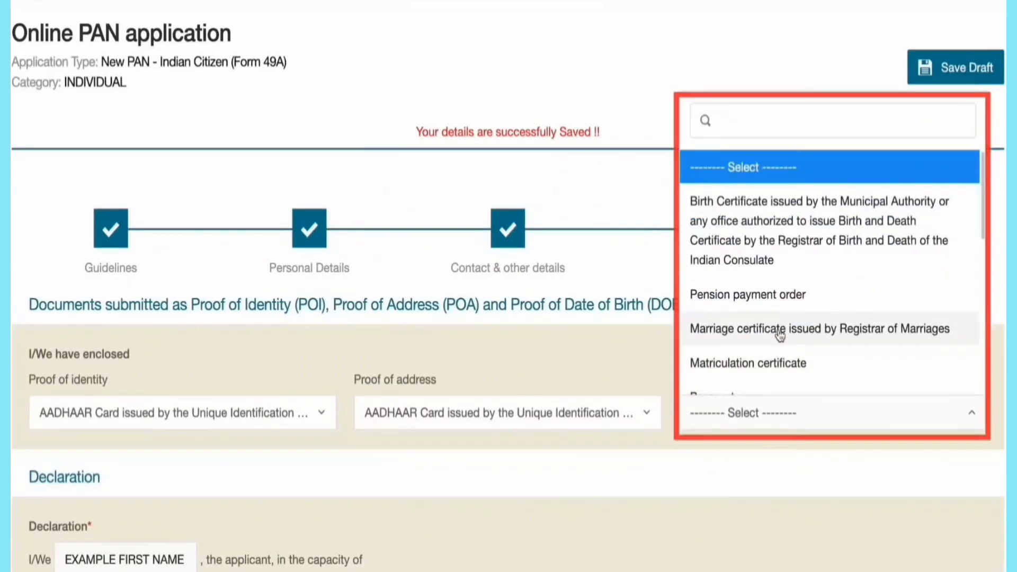
{"action": "scroll", "coordinate": [780, 335], "scroll_direction": "down", "scroll_amount": 3}
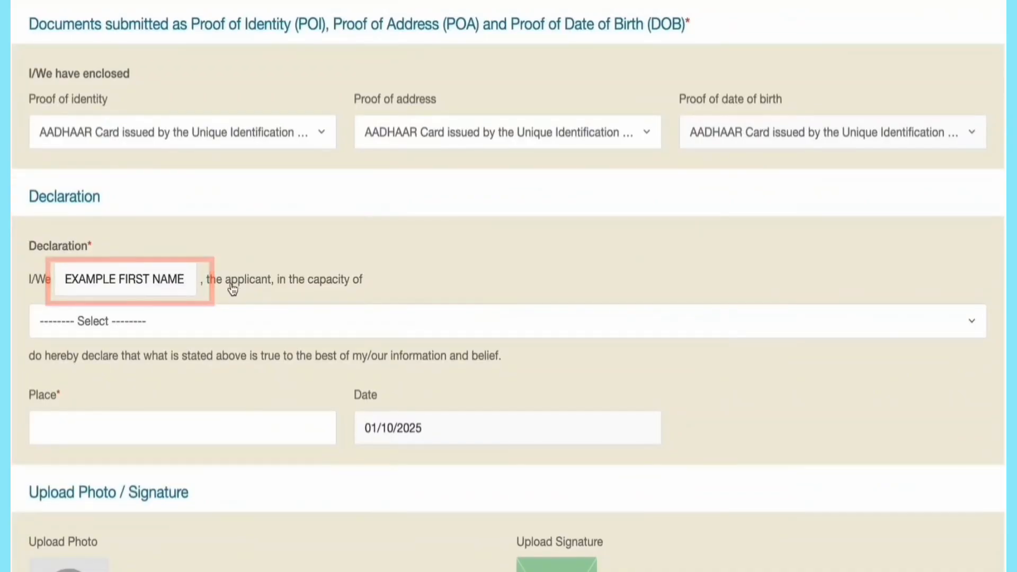
{"action": "left_click", "coordinate": [273, 314]}
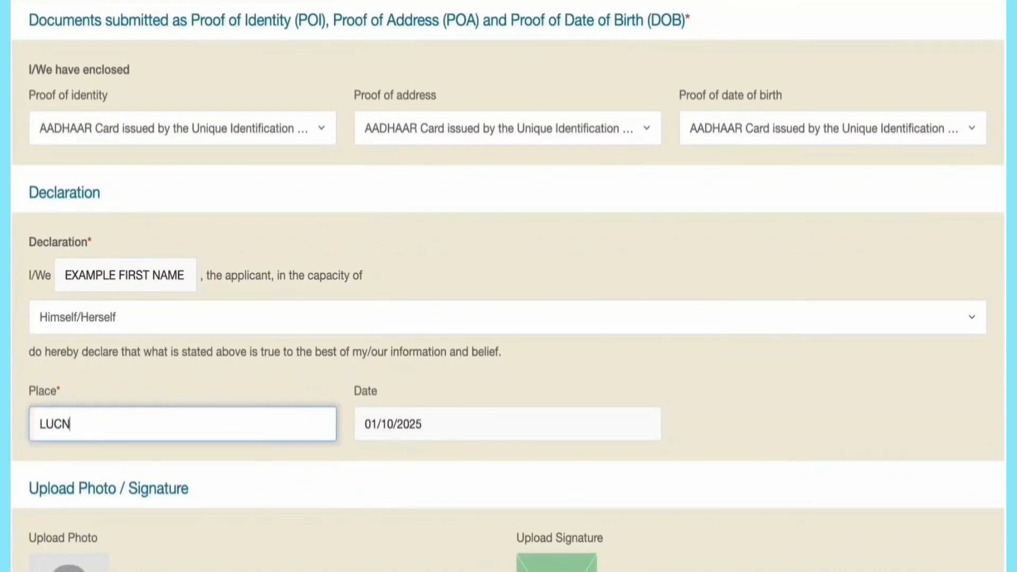
{"action": "type", "text": "KNOW"}
Finish the place of declaration entry and scroll down to the Upload Photo / Signature section.
{"action": "left_click", "coordinate": [794, 445]}
{"action": "scroll", "coordinate": [318, 459], "scroll_direction": "down", "scroll_amount": 4}
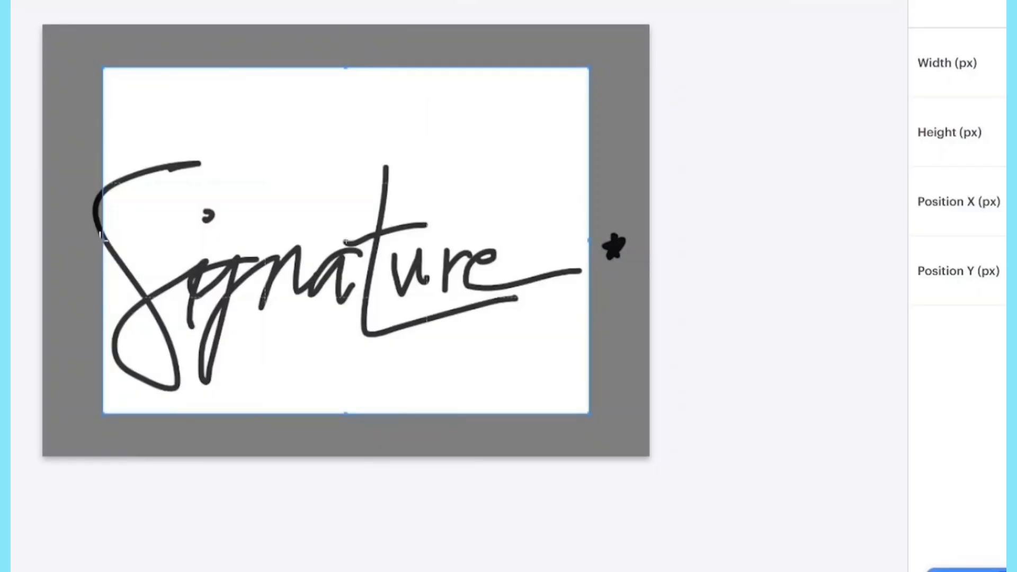
Redraw the crop box around the handwritten signature, trimming the empty margins.
{"action": "left_click_drag", "start_coordinate": [102, 236], "coordinate": [89, 243]}
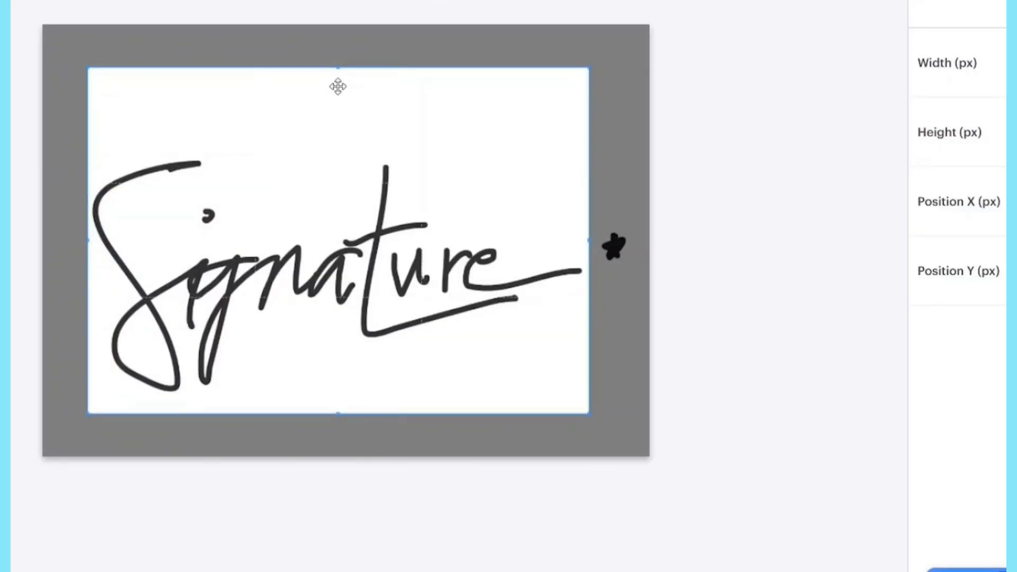
{"action": "left_click_drag", "start_coordinate": [337, 70], "coordinate": [340, 138]}
{"action": "left_click_drag", "start_coordinate": [593, 278], "coordinate": [620, 266]}
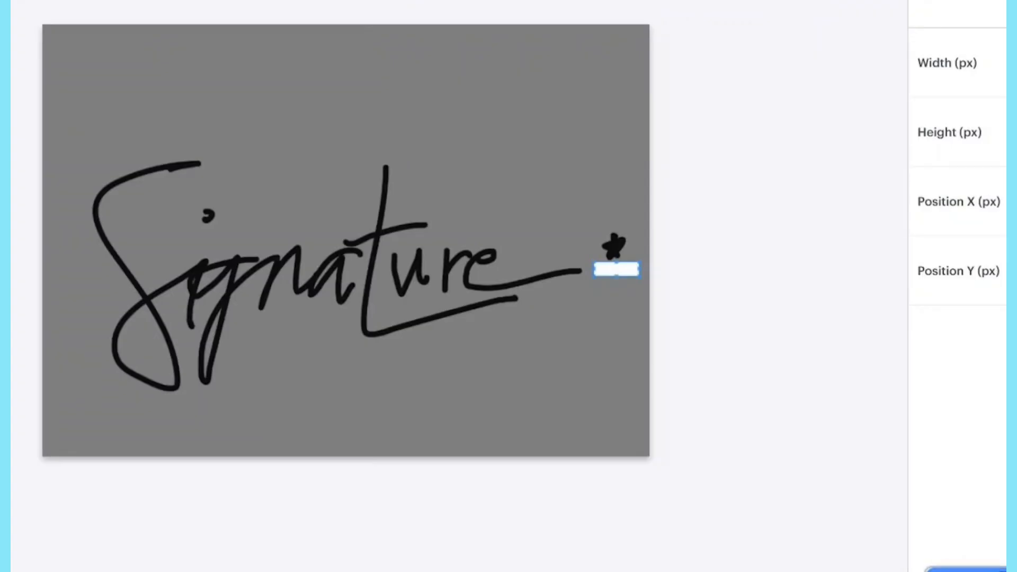
{"action": "mouse_move", "coordinate": [60, 138]}
{"action": "left_mouse_down"}
{"action": "mouse_move", "coordinate": [157, 177]}
{"action": "mouse_move", "coordinate": [406, 333]}
{"action": "mouse_move", "coordinate": [527, 393]}
{"action": "mouse_move", "coordinate": [586, 398]}
{"action": "left_mouse_up"}
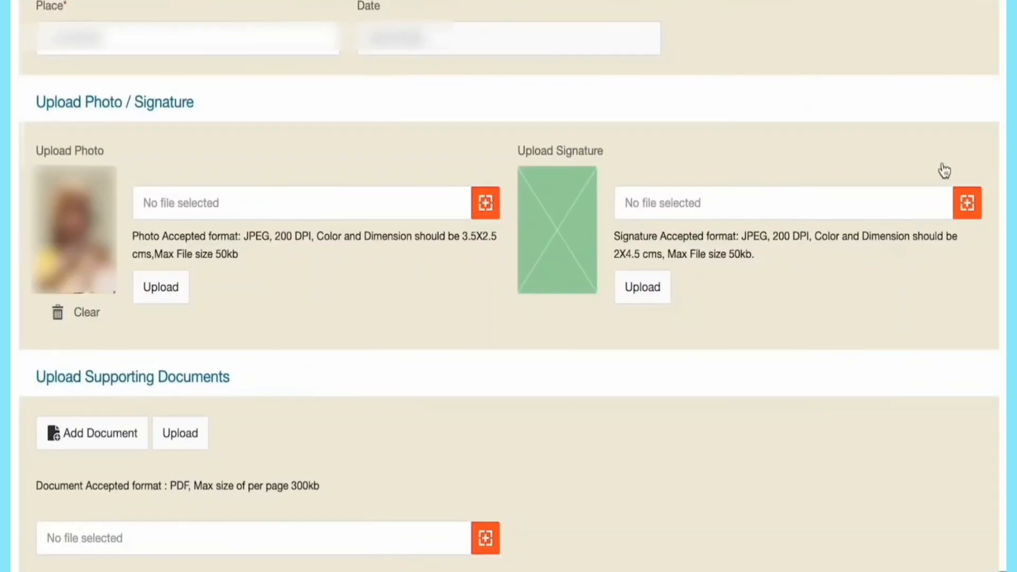
Choose the cropped signature JPEG for the Upload Signature slot.
{"action": "scroll", "coordinate": [944, 171], "scroll_direction": "down", "scroll_amount": 1}
{"action": "left_click", "coordinate": [967, 203]}
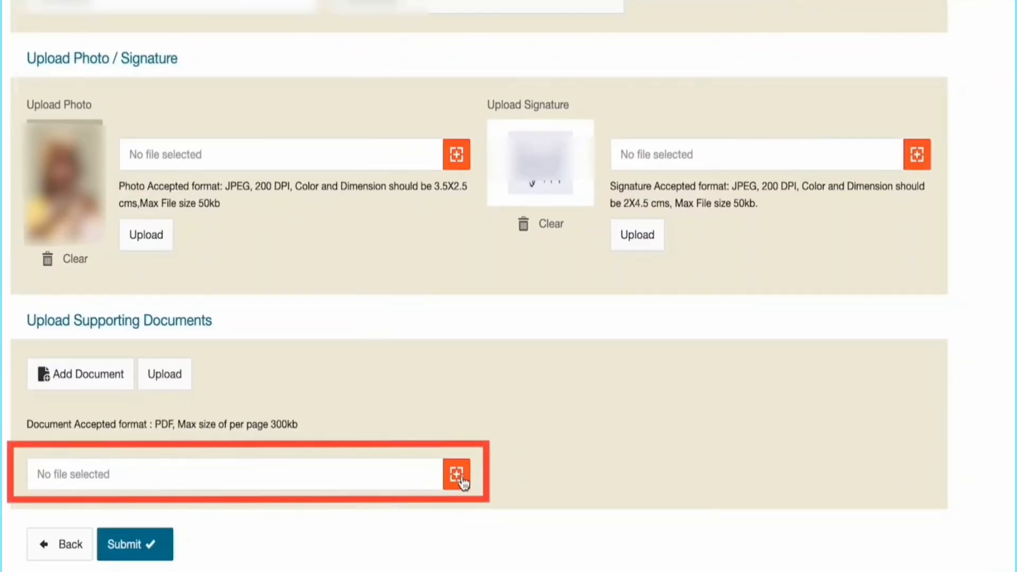
Attach the compressed PDF as the supporting document and submit the application form.
{"action": "left_click", "coordinate": [456, 475]}
{"action": "left_click", "coordinate": [953, 488]}
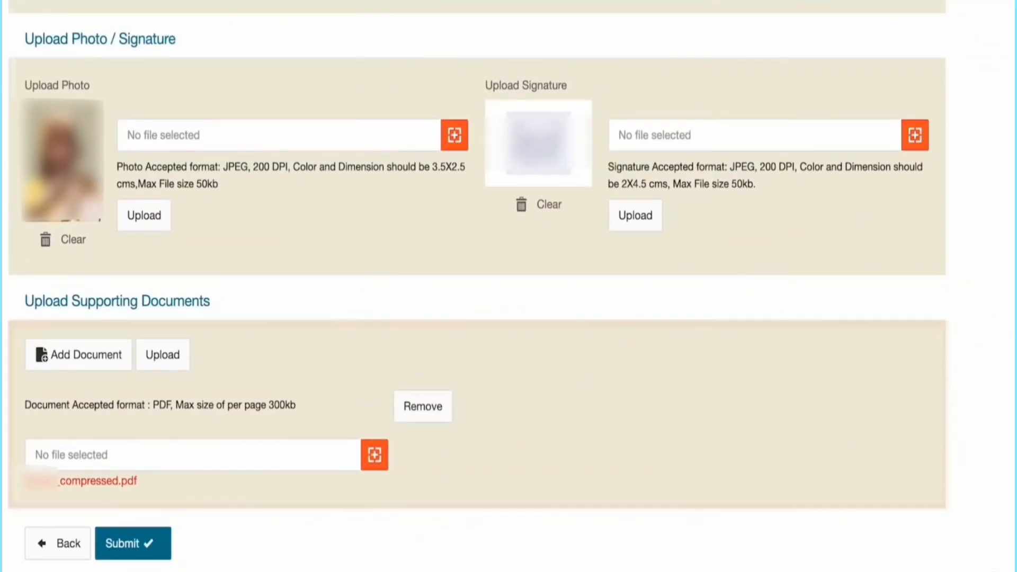
{"action": "left_click", "coordinate": [122, 545]}
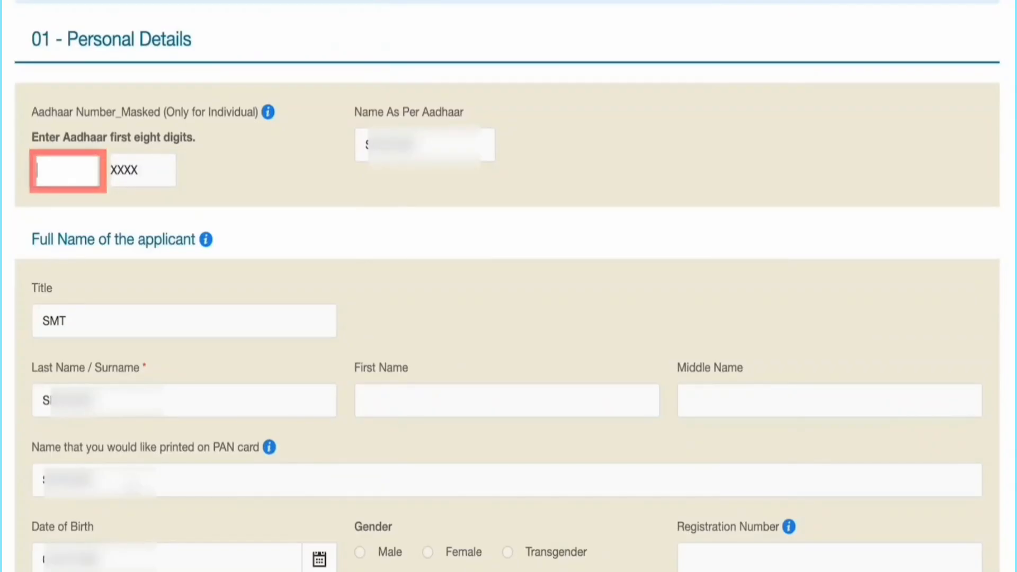
Scroll through the full Form 49A preview to review the entered details.
{"action": "scroll", "coordinate": [255, 199], "scroll_direction": "down", "scroll_amount": 1}
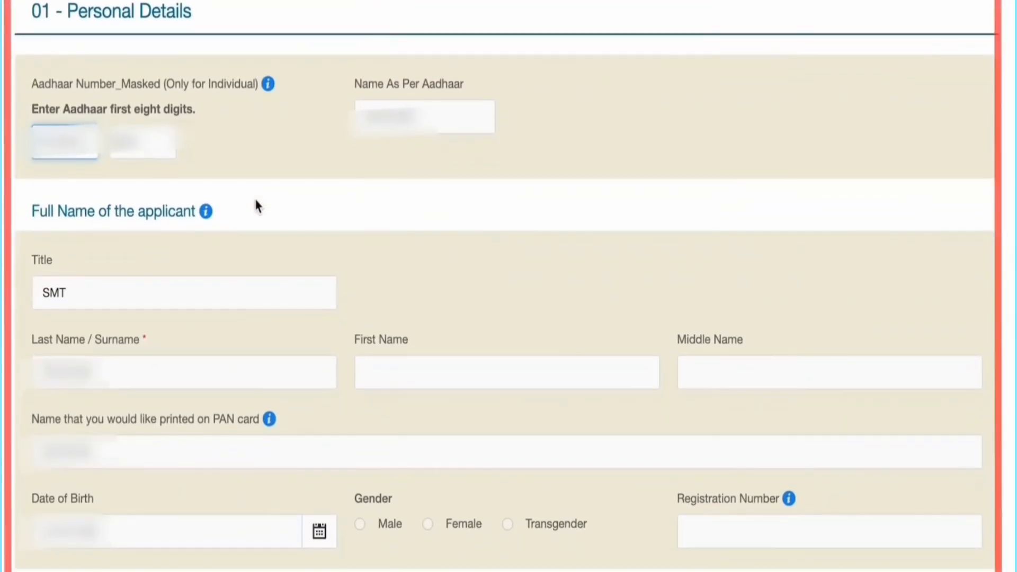
{"action": "scroll", "coordinate": [256, 199], "scroll_direction": "down", "scroll_amount": 1}
{"action": "scroll", "coordinate": [429, 149], "scroll_direction": "down", "scroll_amount": 10}
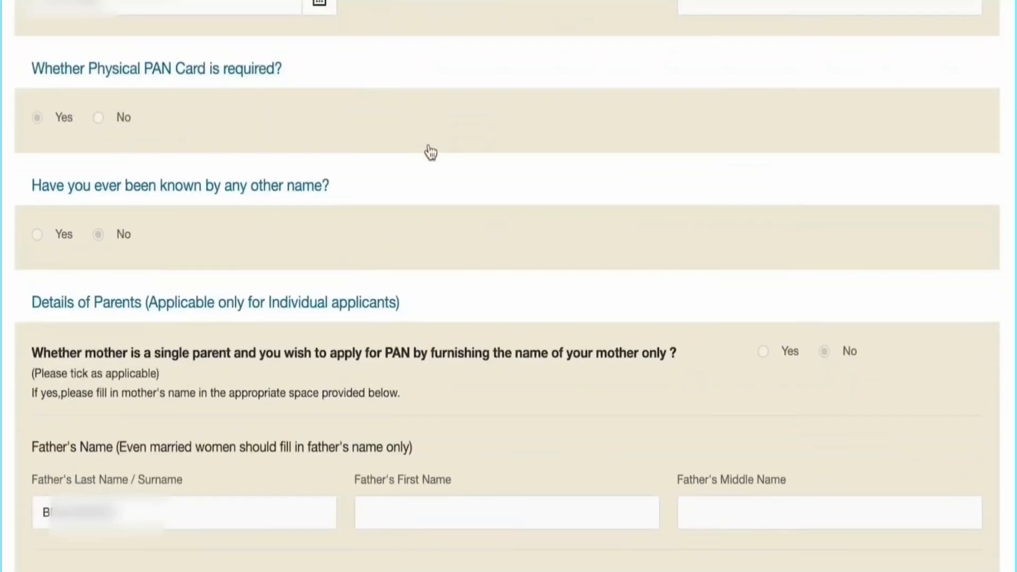
{"action": "scroll", "coordinate": [430, 152], "scroll_direction": "down", "scroll_amount": 2}
{"action": "scroll", "coordinate": [430, 152], "scroll_direction": "down", "scroll_amount": 4}
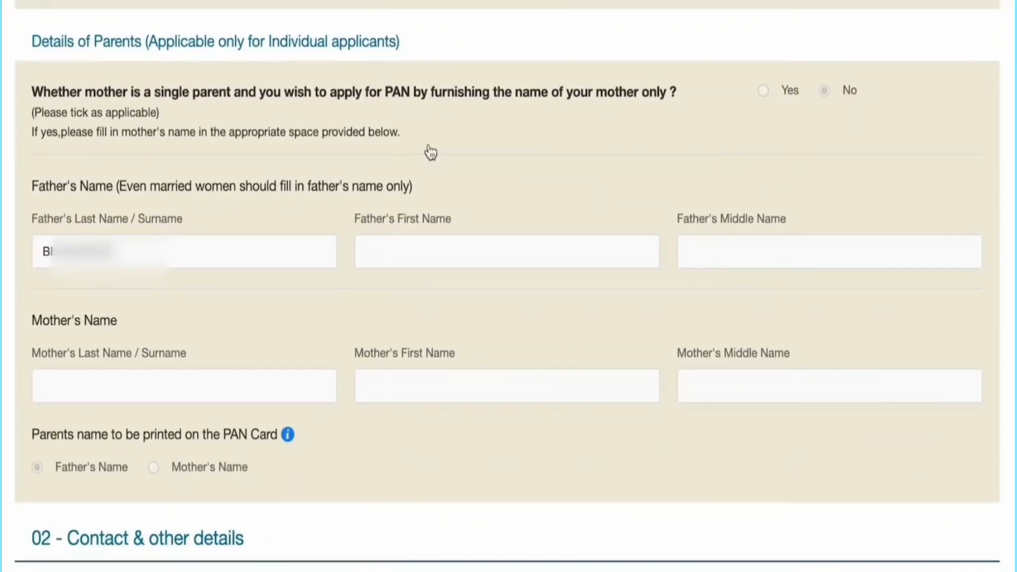
{"action": "scroll", "coordinate": [430, 152], "scroll_direction": "down", "scroll_amount": 10}
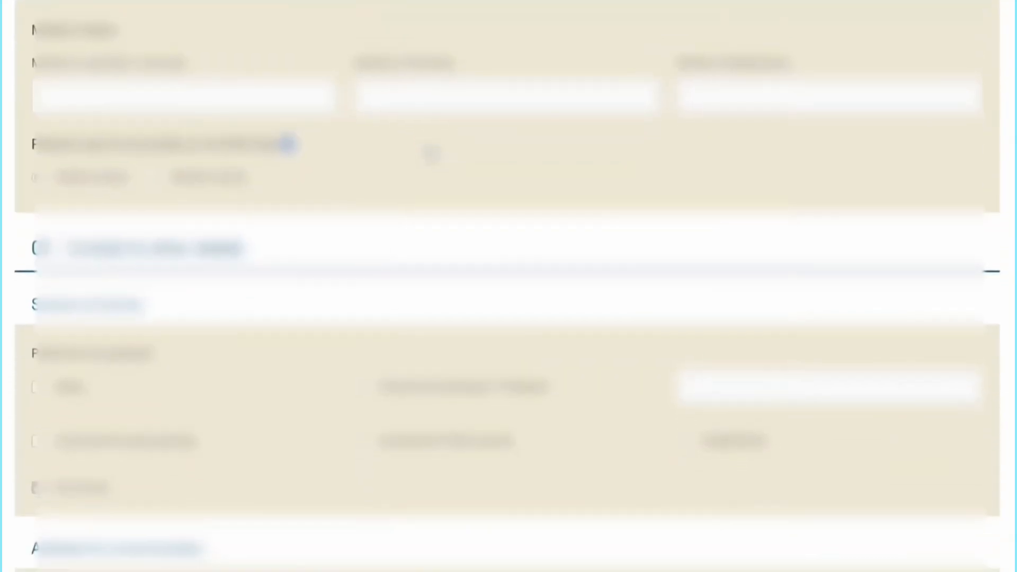
{"action": "scroll", "coordinate": [430, 152], "scroll_direction": "down", "scroll_amount": 8}
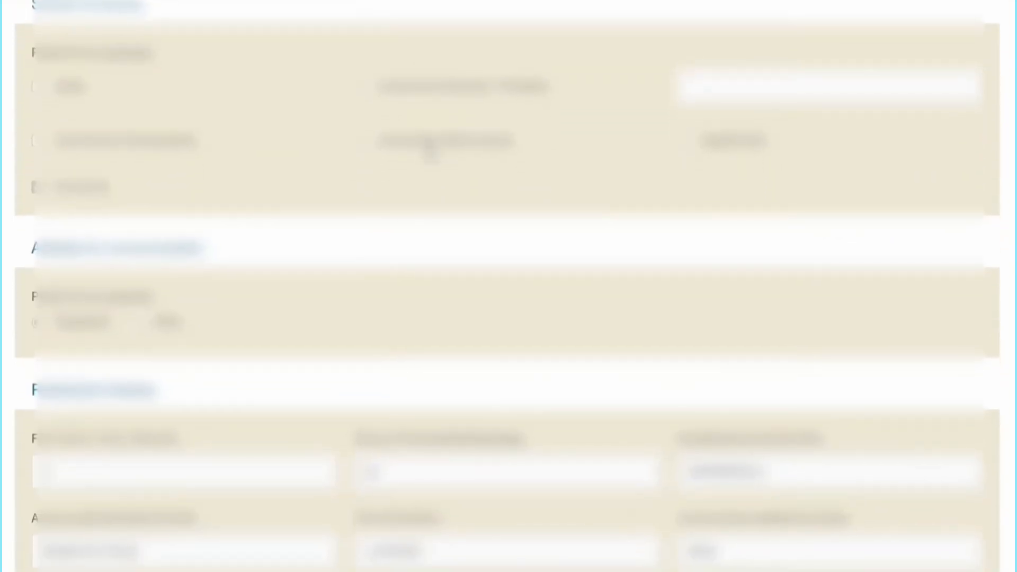
{"action": "scroll", "coordinate": [430, 152], "scroll_direction": "down", "scroll_amount": 5}
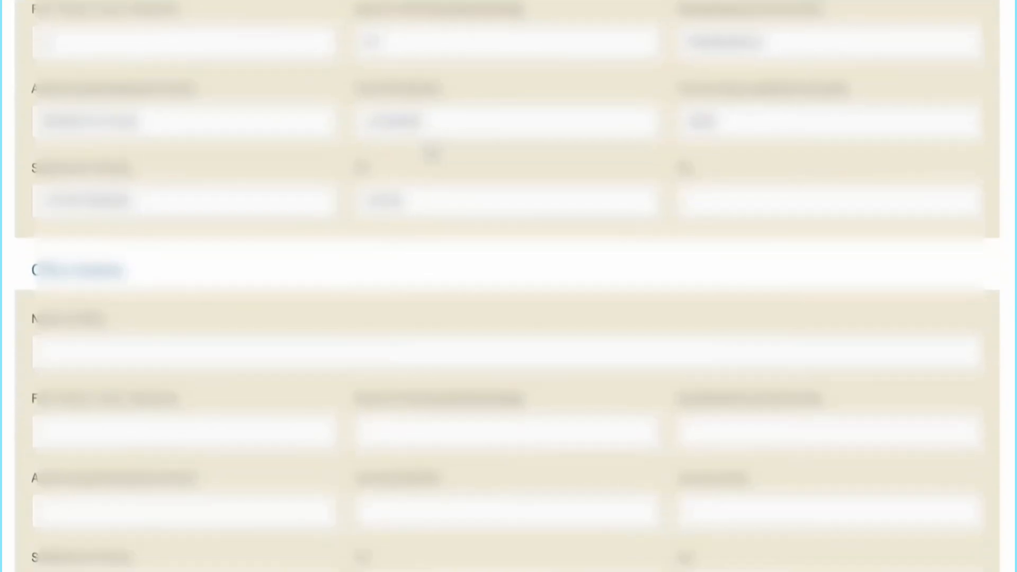
{"action": "scroll", "coordinate": [430, 152], "scroll_direction": "down", "scroll_amount": 6}
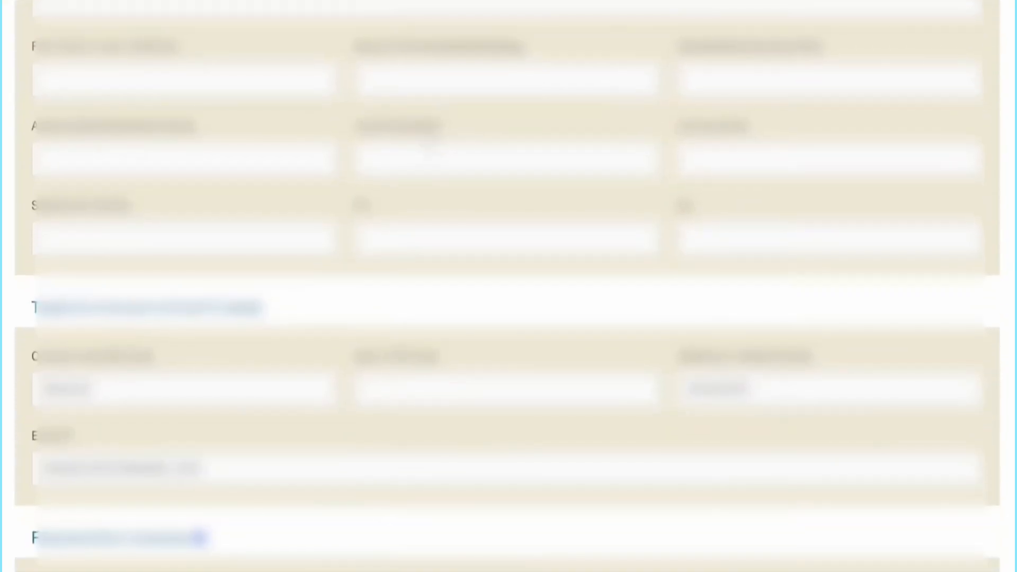
{"action": "scroll", "coordinate": [430, 151], "scroll_direction": "down", "scroll_amount": 8}
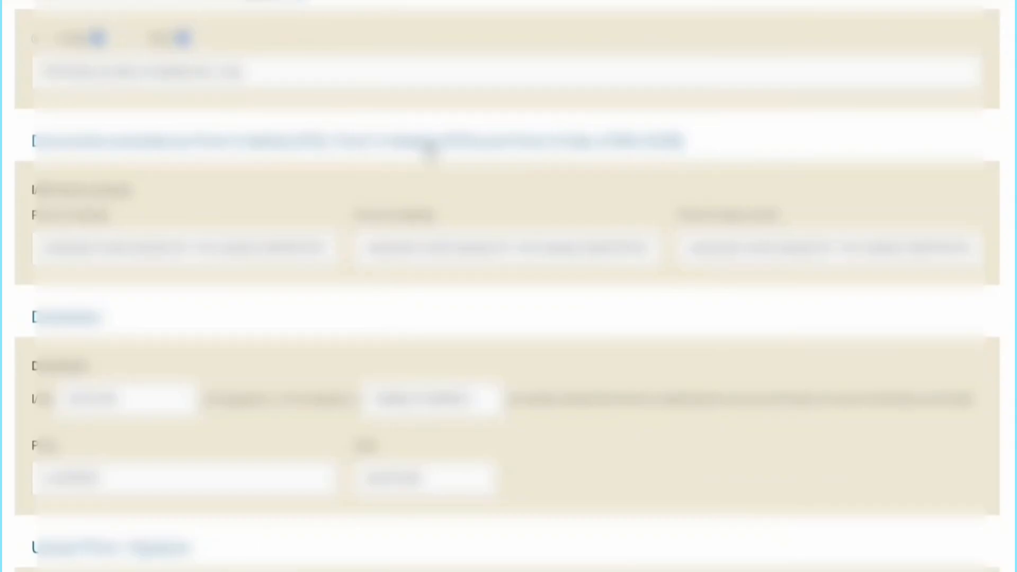
{"action": "scroll", "coordinate": [430, 150], "scroll_direction": "down", "scroll_amount": 9}
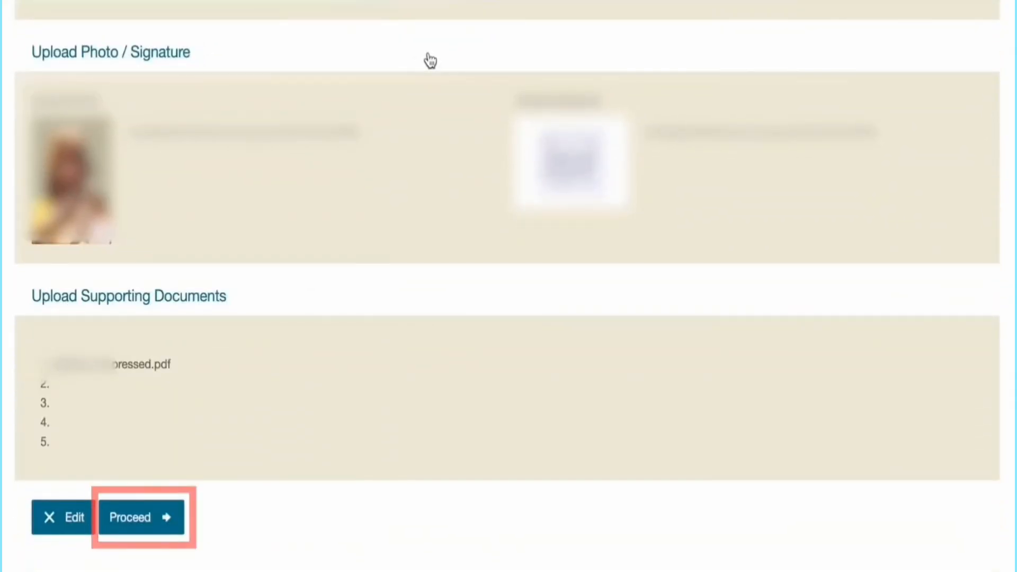
{"action": "scroll", "coordinate": [157, 483], "scroll_direction": "up", "scroll_amount": 7}
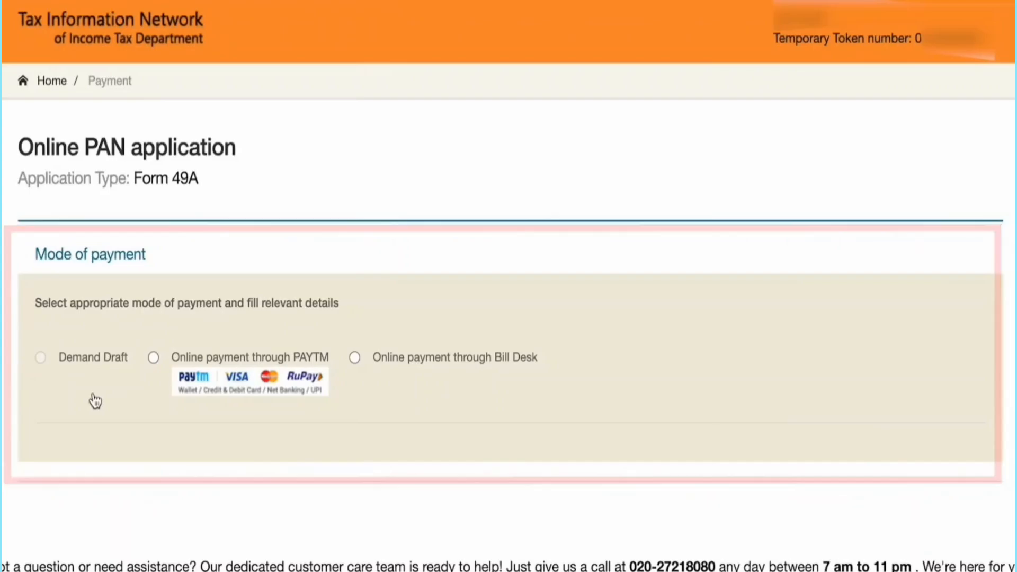
Choose online payment, agree to the terms, and confirm the 106.90 fee.
{"action": "left_click", "coordinate": [153, 358]}
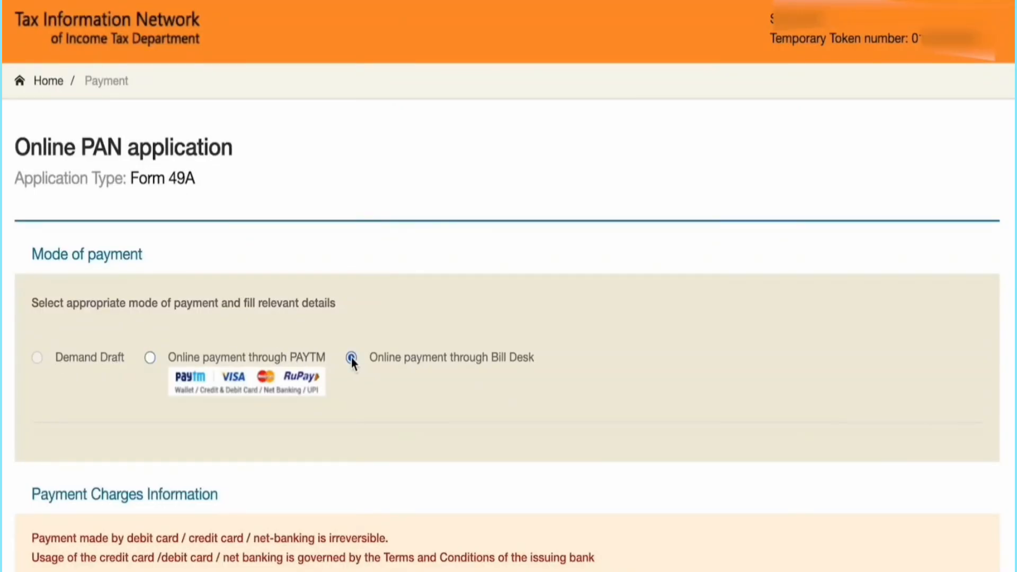
{"action": "scroll", "coordinate": [159, 511], "scroll_direction": "down", "scroll_amount": 10}
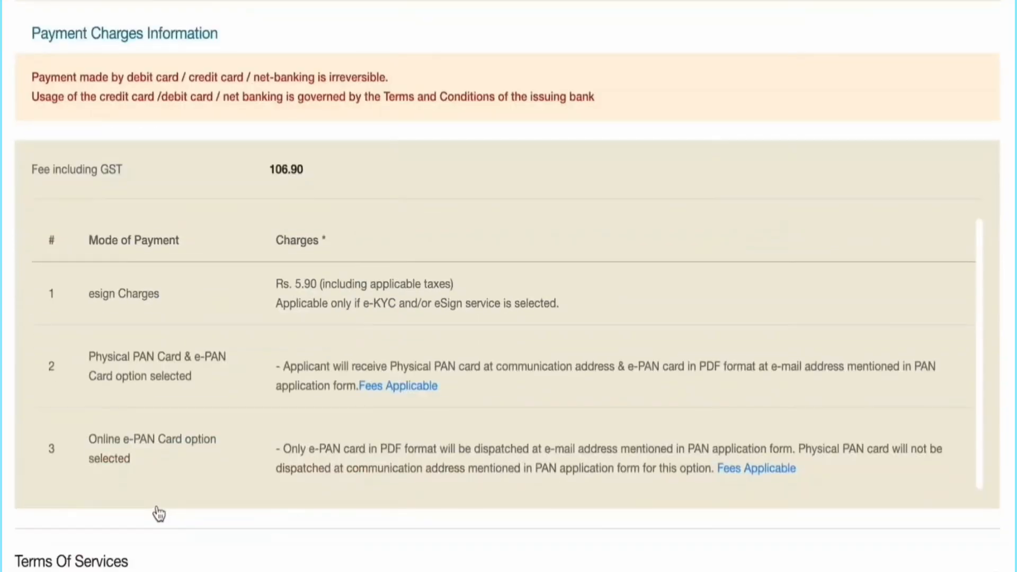
{"action": "left_click", "coordinate": [20, 482]}
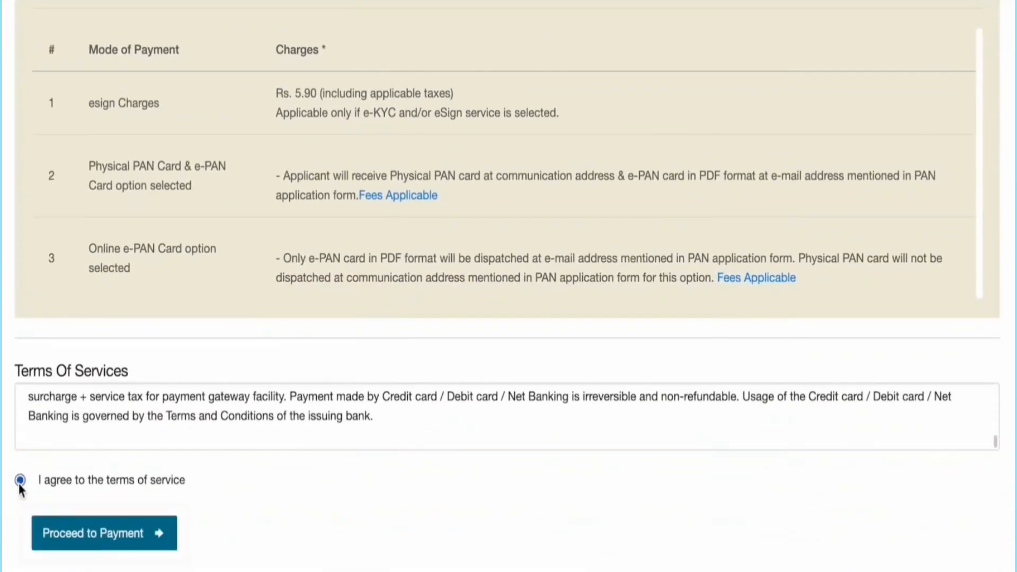
{"action": "left_click", "coordinate": [121, 556]}
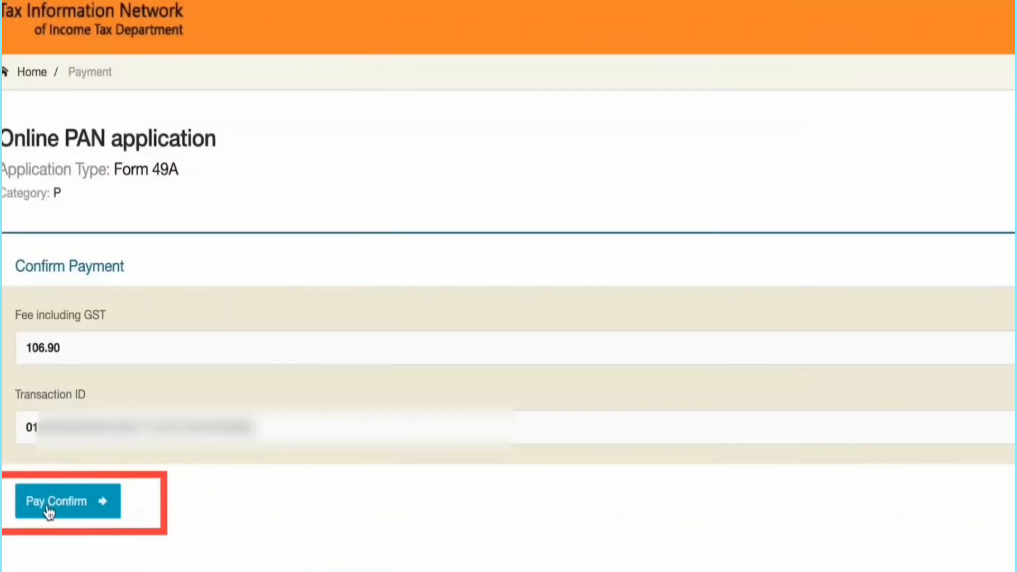
{"action": "left_click", "coordinate": [46, 509]}
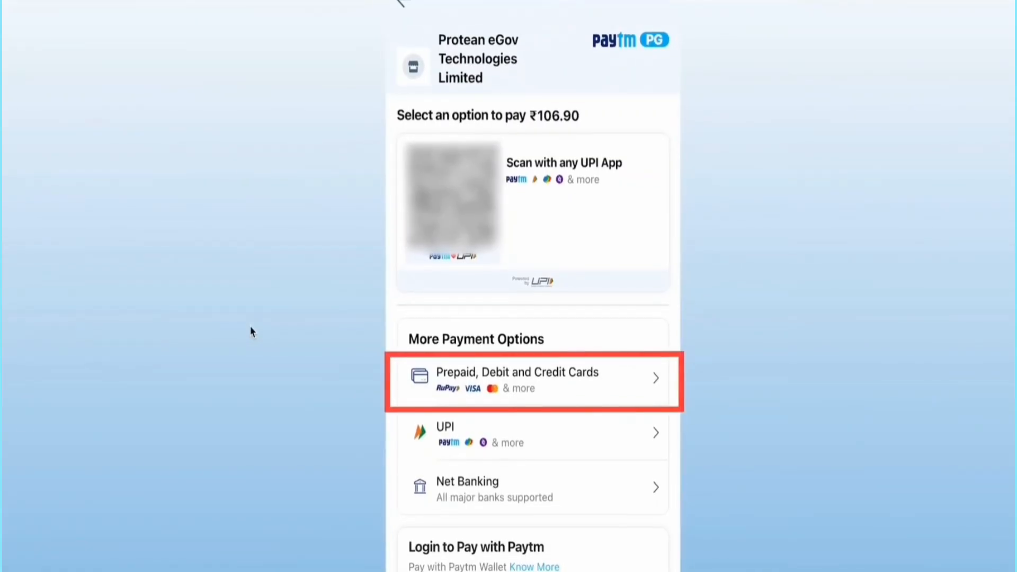
Look over Paytm's card and UPI payment sheets, closing each one.
{"action": "left_click", "coordinate": [592, 372]}
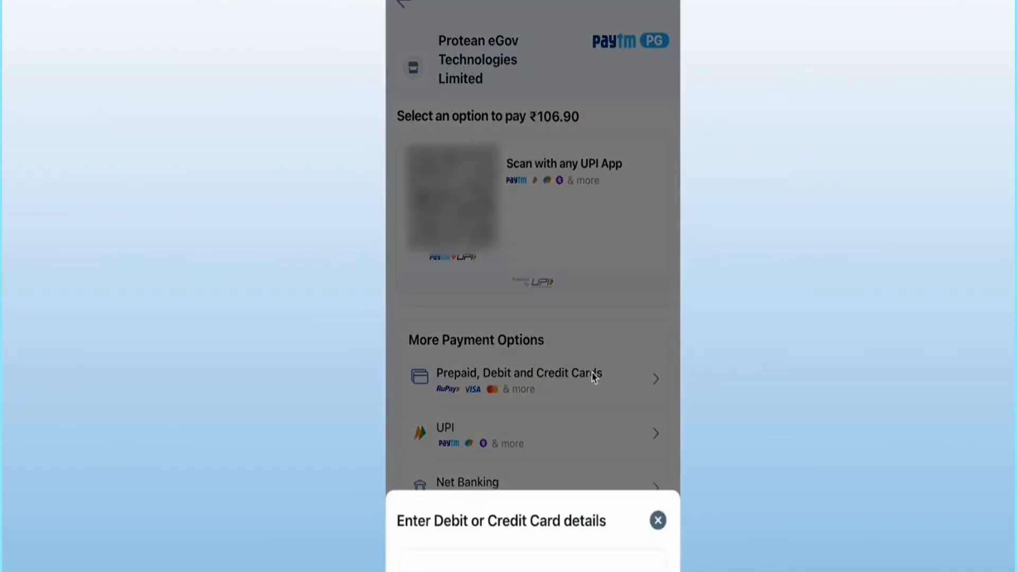
{"action": "left_click", "coordinate": [658, 499]}
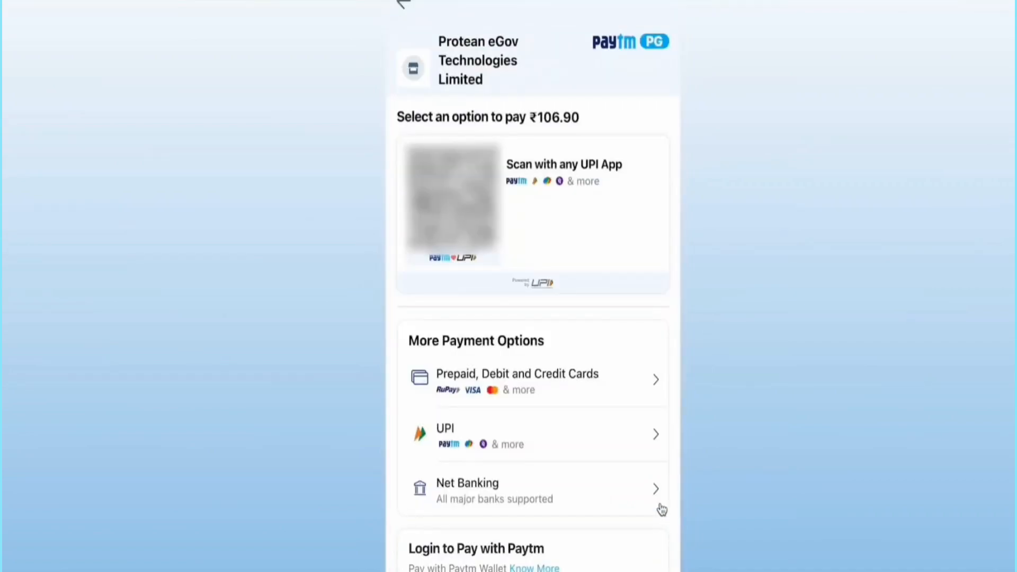
{"action": "left_click", "coordinate": [642, 437]}
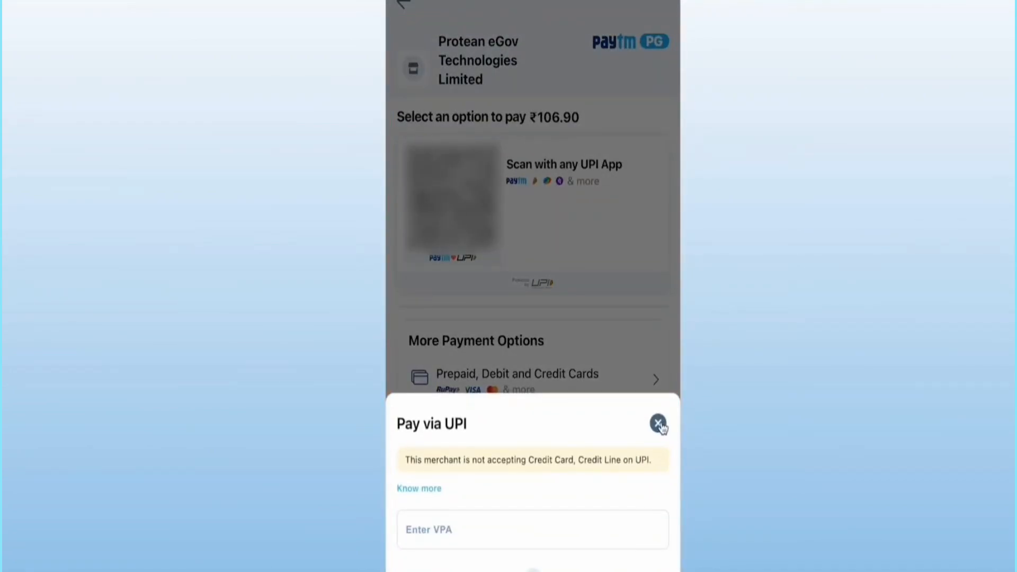
{"action": "left_click", "coordinate": [658, 424]}
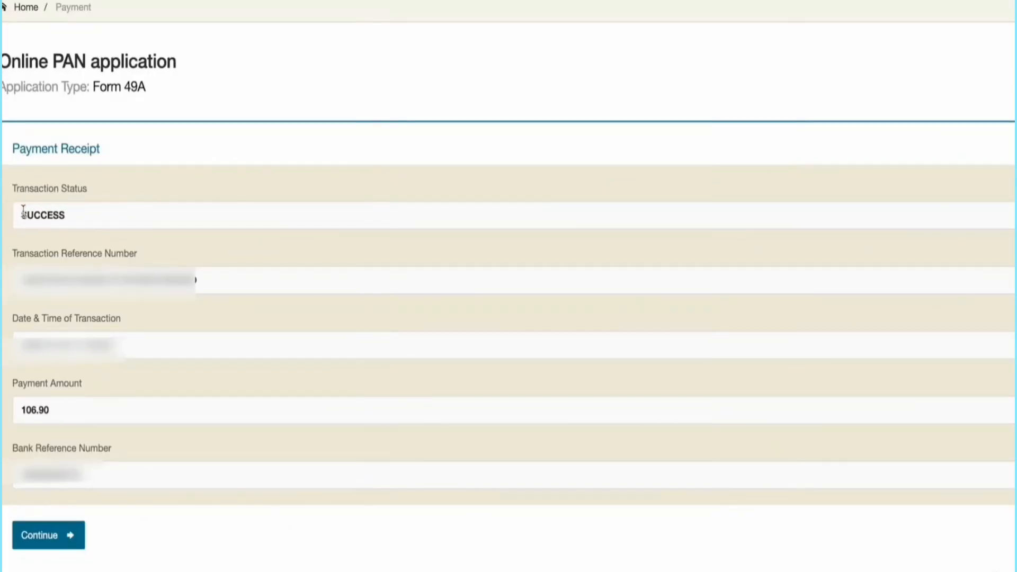
Check the payment receipt's SUCCESS status and 106.90 amount, then continue past it.
{"action": "left_click_drag", "start_coordinate": [18, 214], "coordinate": [109, 218]}
{"action": "left_click_drag", "start_coordinate": [59, 411], "coordinate": [3, 411]}
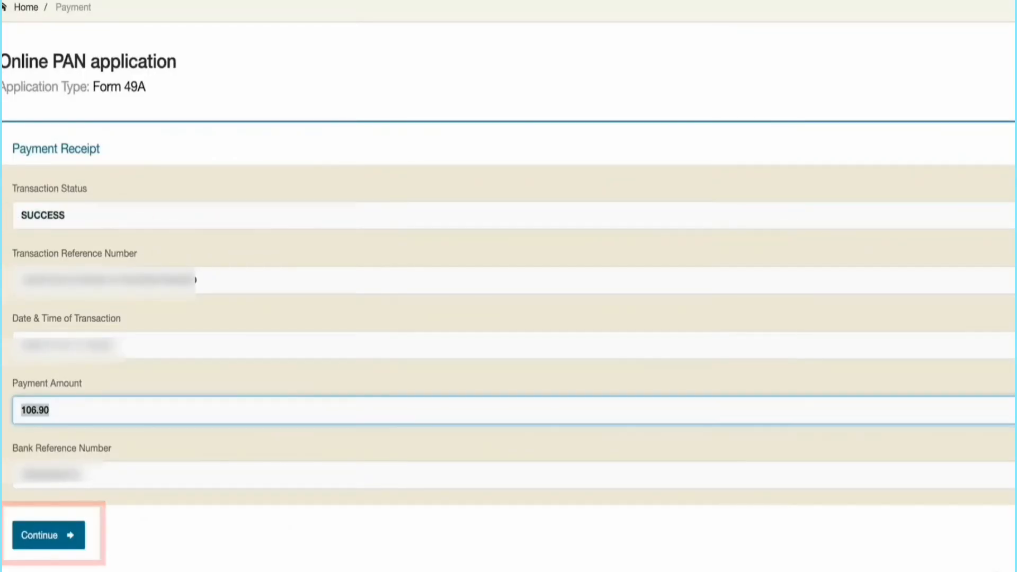
{"action": "left_click", "coordinate": [202, 480]}
{"action": "left_click", "coordinate": [73, 536]}
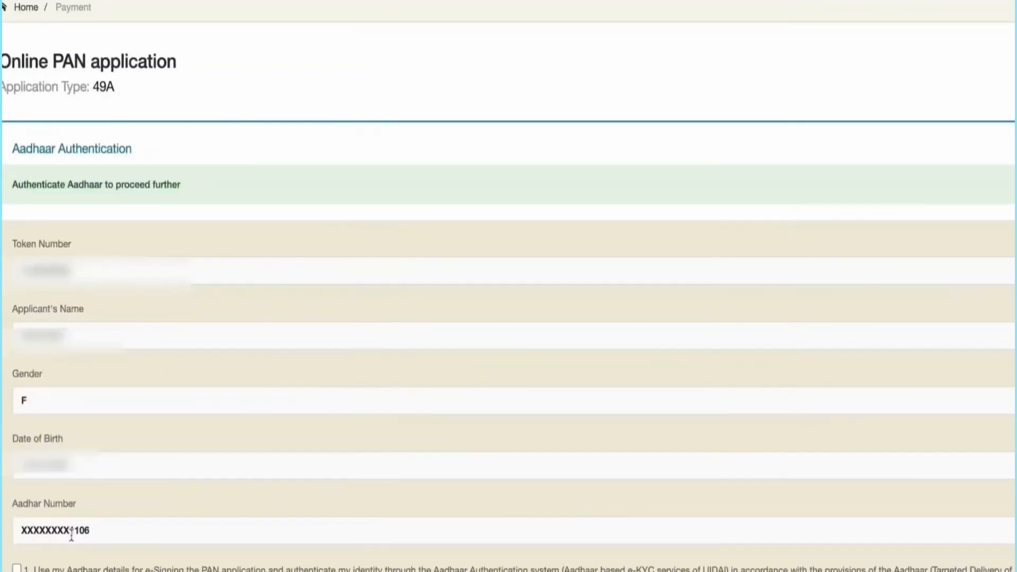
Give Aadhaar e-signing consent and authenticate with the Aadhaar OTP sent to the linked mobile.
{"action": "scroll", "coordinate": [71, 537], "scroll_direction": "down", "scroll_amount": 4}
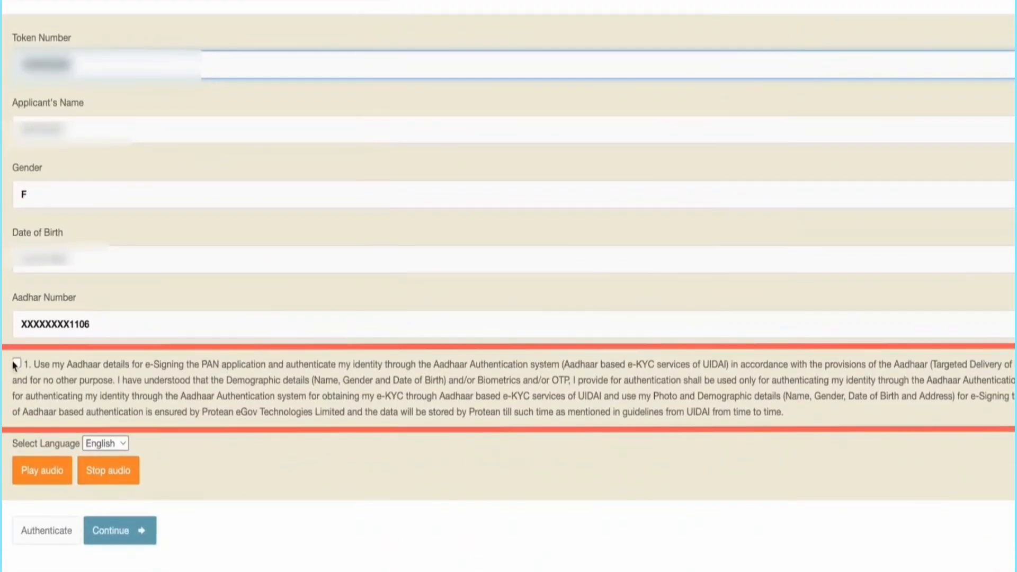
{"action": "left_click", "coordinate": [16, 364]}
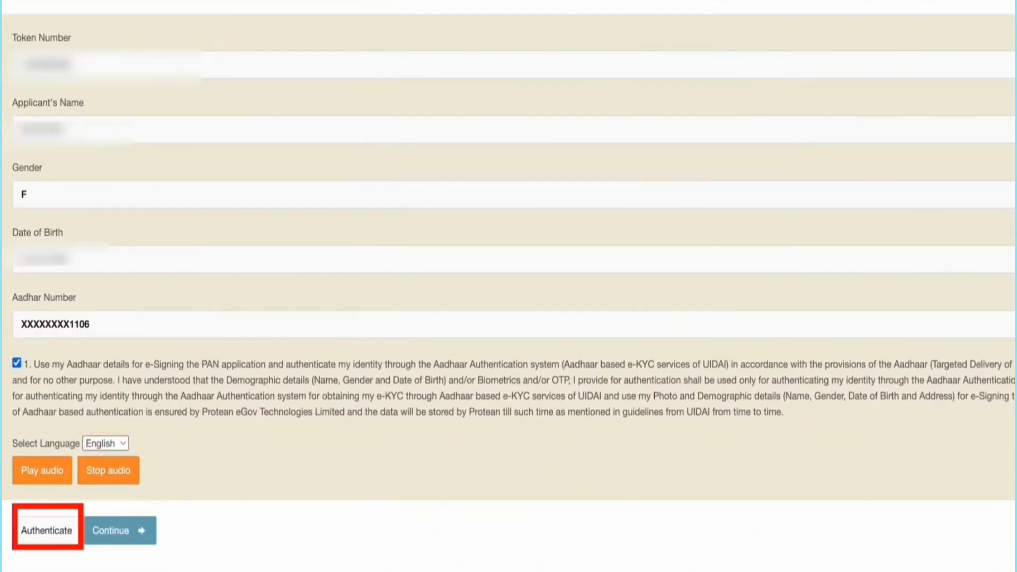
{"action": "left_click", "coordinate": [46, 531]}
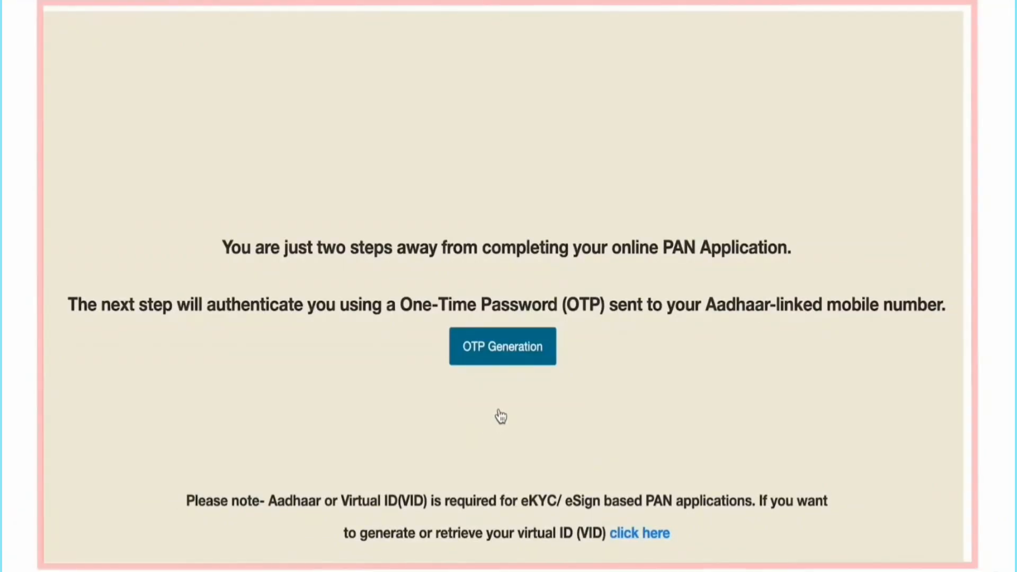
{"action": "left_click", "coordinate": [513, 365]}
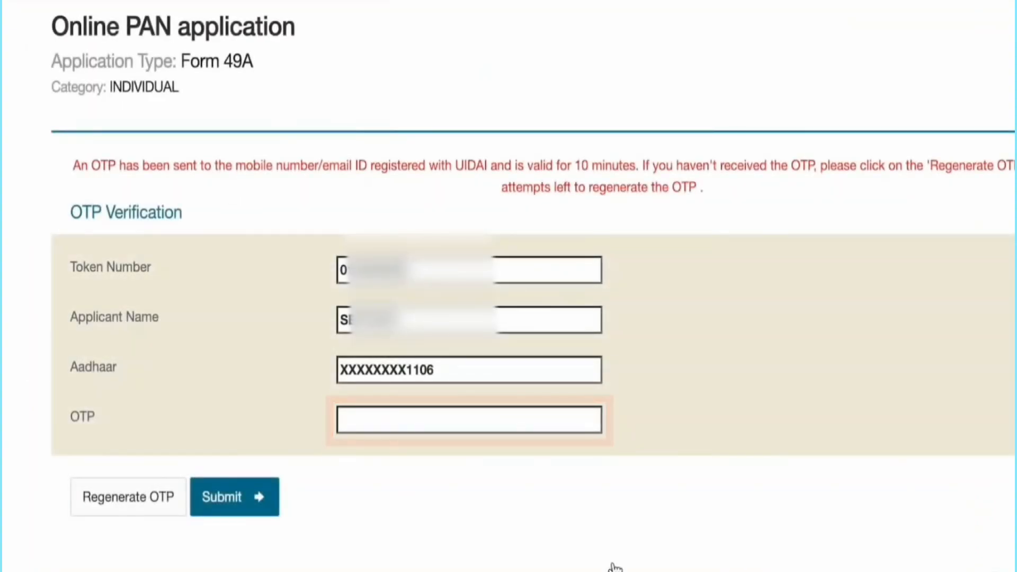
{"action": "left_click", "coordinate": [396, 423]}
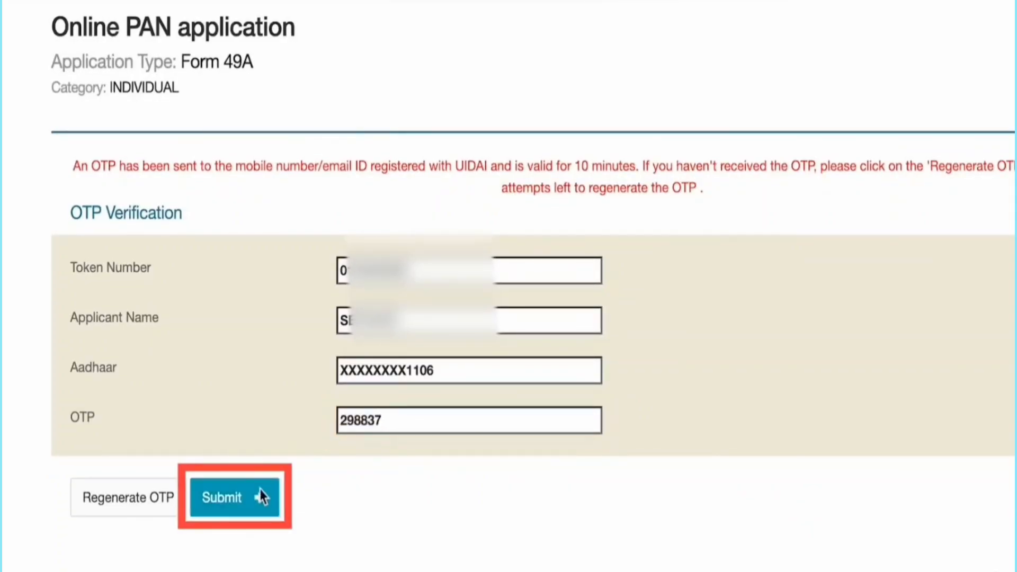
{"action": "left_click", "coordinate": [230, 511]}
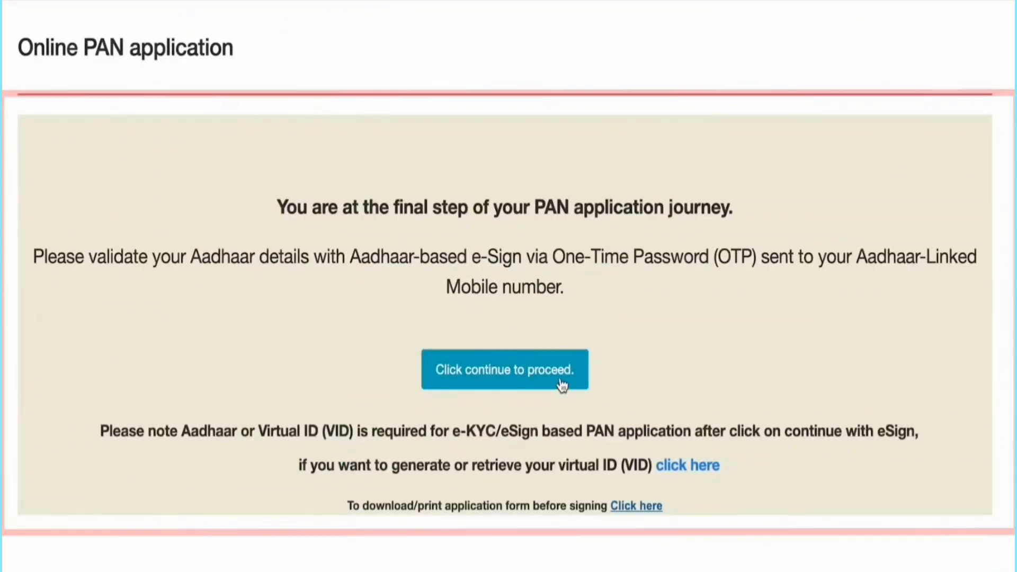
Authorize Aadhaar e-signing, enter the Aadhaar number, and verify the e-Sign OTP to sign the application.
{"action": "left_click", "coordinate": [519, 385]}
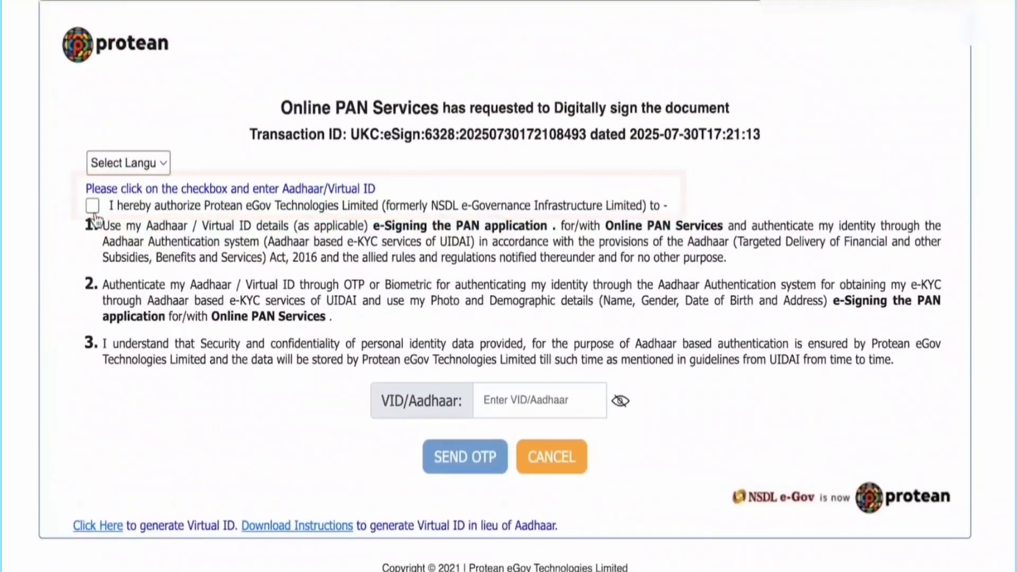
{"action": "left_click", "coordinate": [93, 212]}
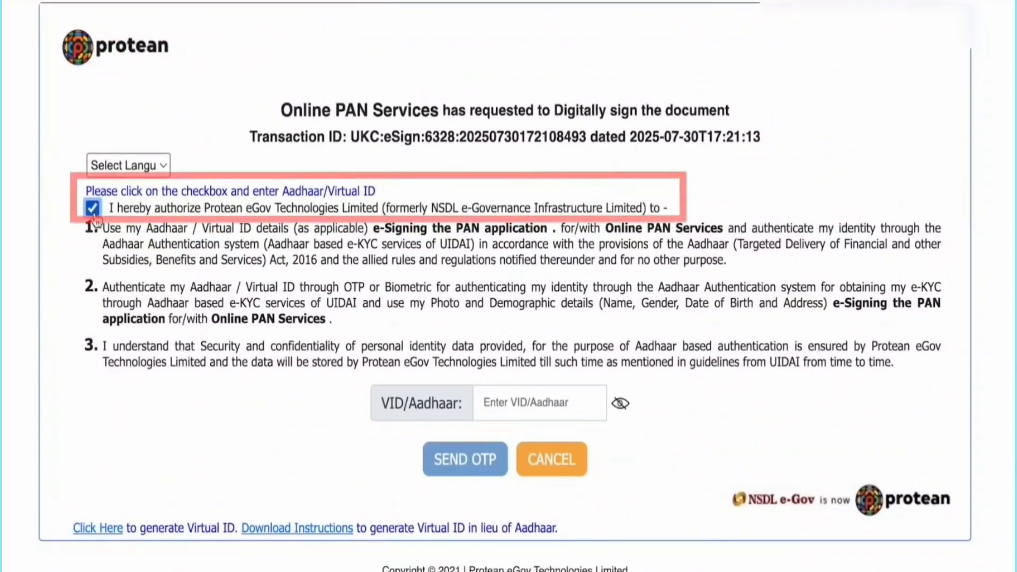
{"action": "left_click", "coordinate": [494, 403]}
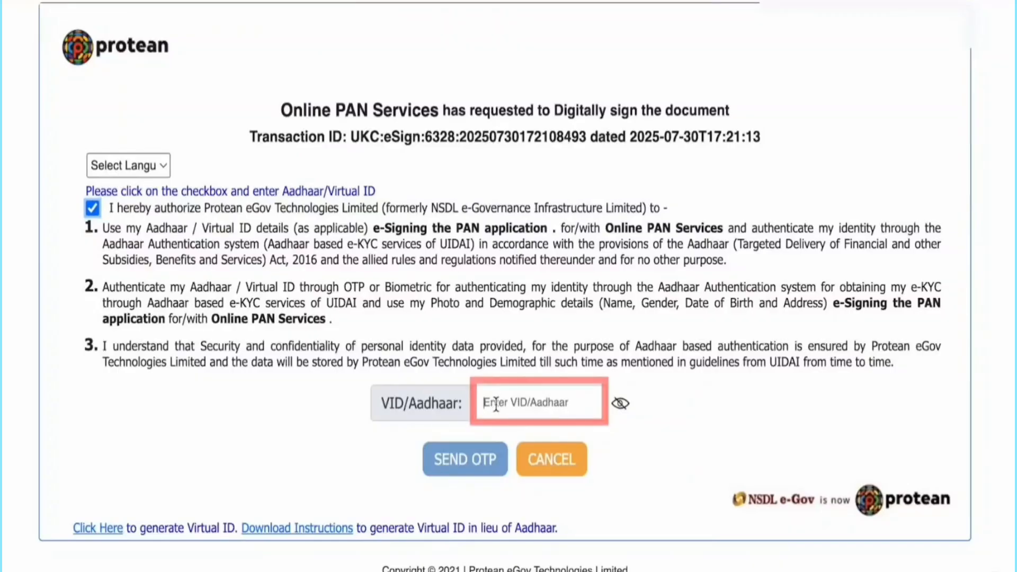
{"action": "type", "text": "••••••••••••"}
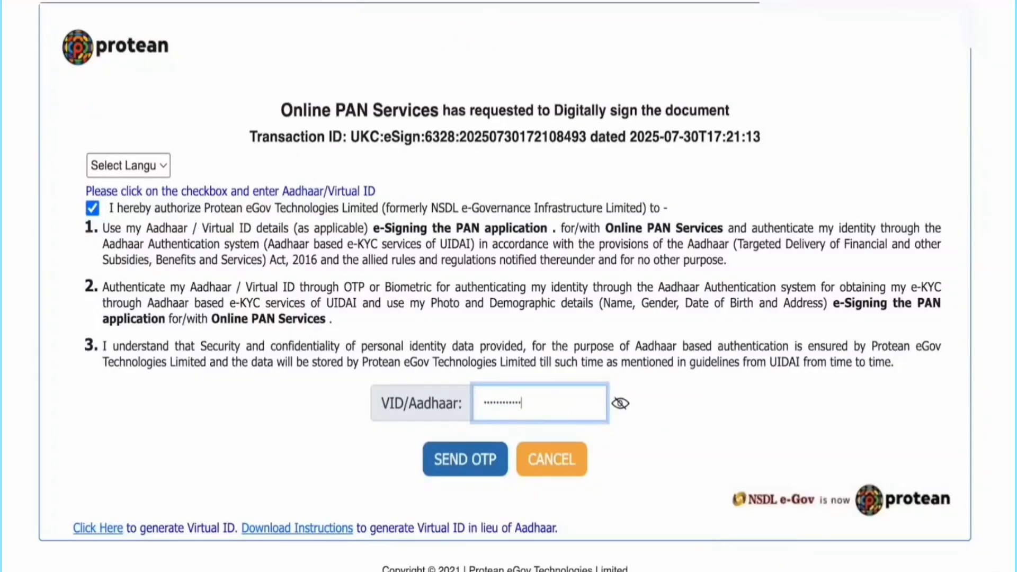
{"action": "left_click", "coordinate": [475, 461]}
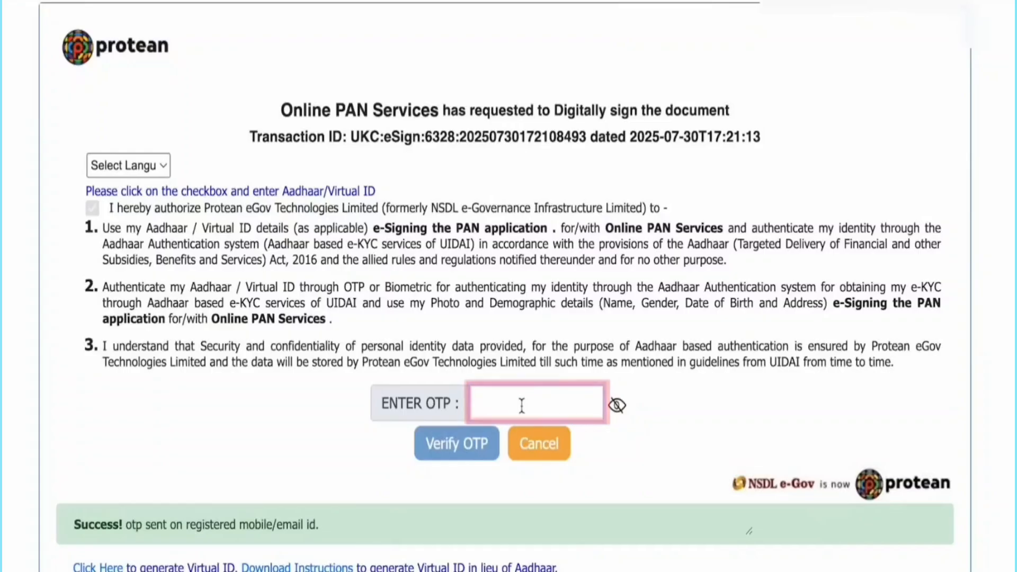
{"action": "type", "text": "••••••"}
{"action": "left_click", "coordinate": [438, 443]}
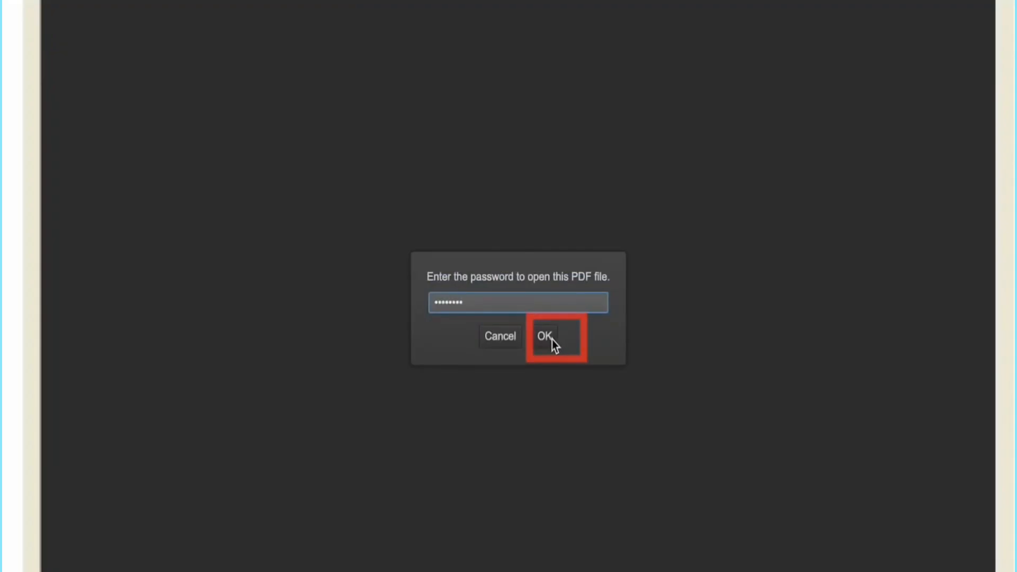
Unlock the signed Form 49A acknowledgement PDF with the date-of-birth password and scroll through it.
{"action": "left_click", "coordinate": [545, 338]}
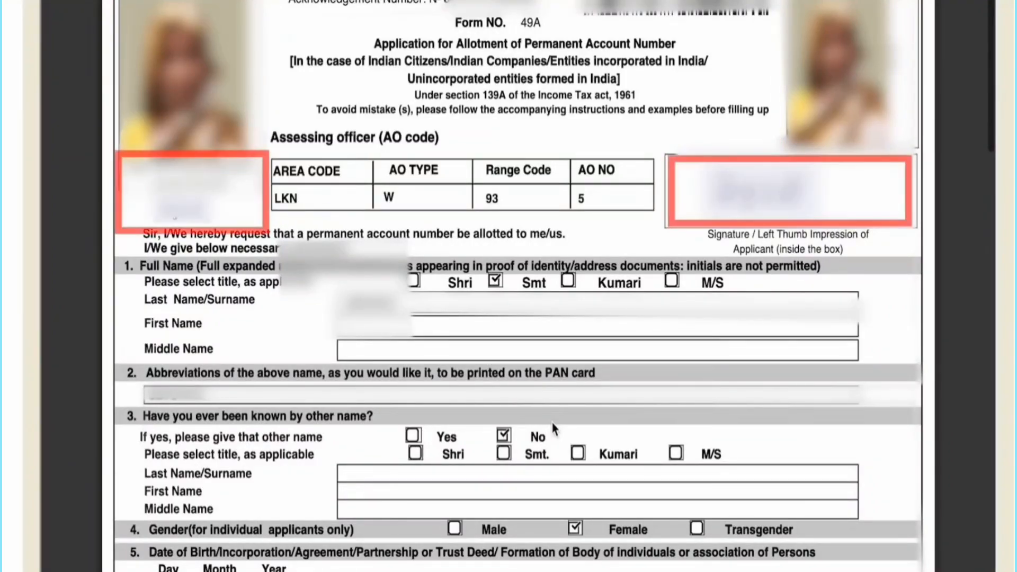
{"action": "scroll", "coordinate": [985, 567], "scroll_direction": "down", "scroll_amount": 5}
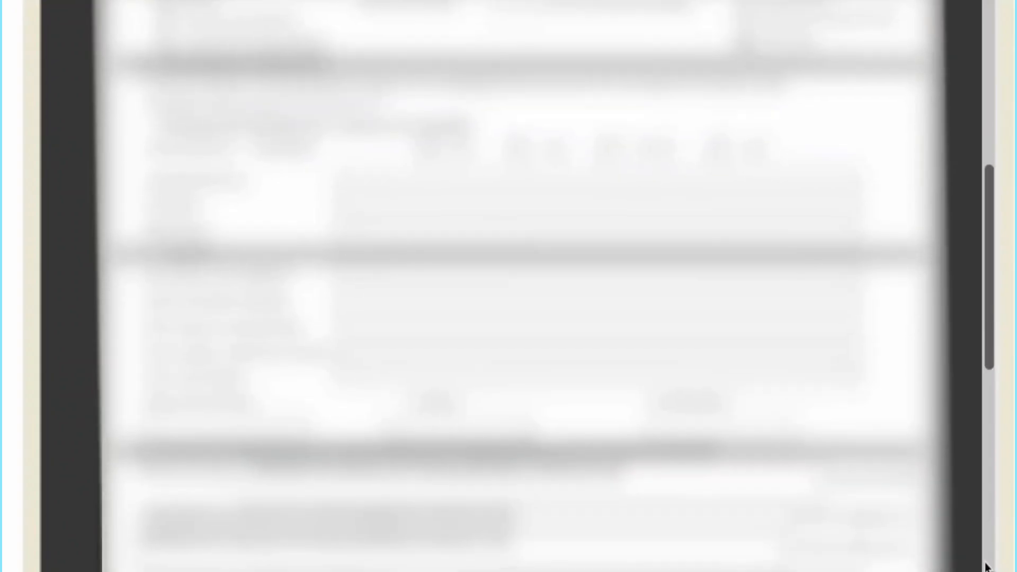
{"action": "scroll", "coordinate": [985, 567], "scroll_direction": "down", "scroll_amount": 10}
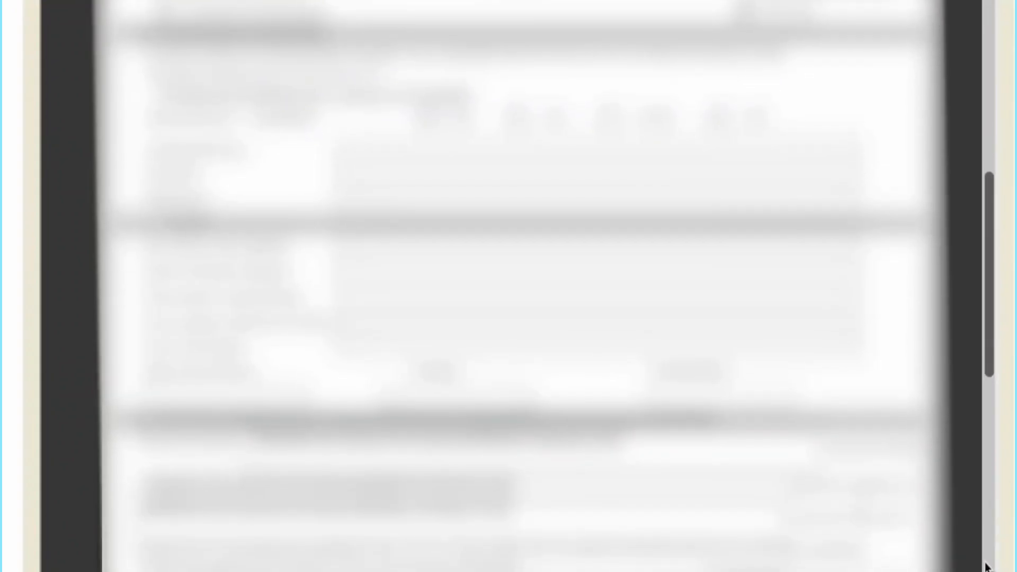
{"action": "scroll", "coordinate": [985, 567], "scroll_direction": "down", "scroll_amount": 5}
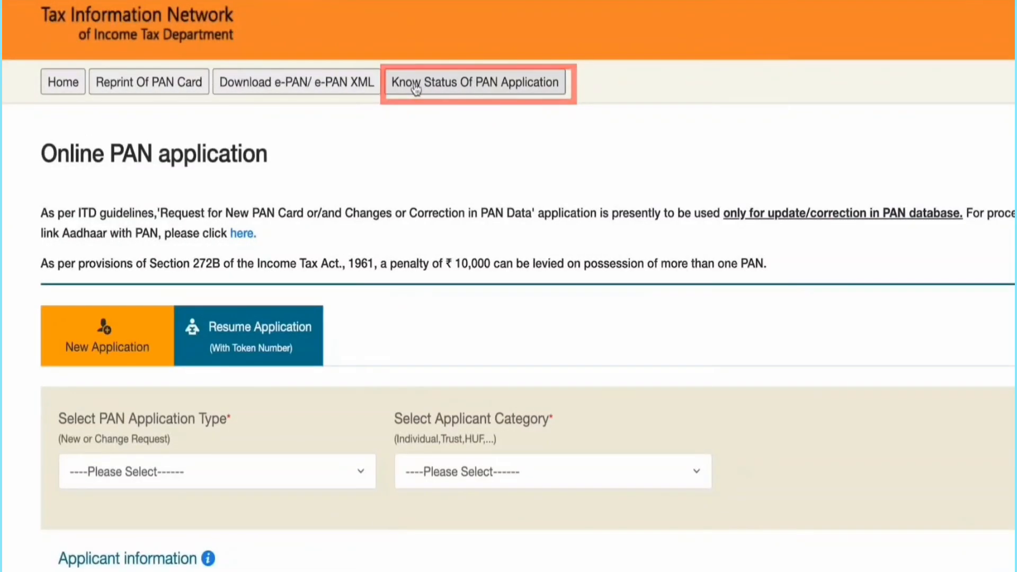
Open the PAN application status tracker with PAN selected as the application type.
{"action": "left_click", "coordinate": [416, 89]}
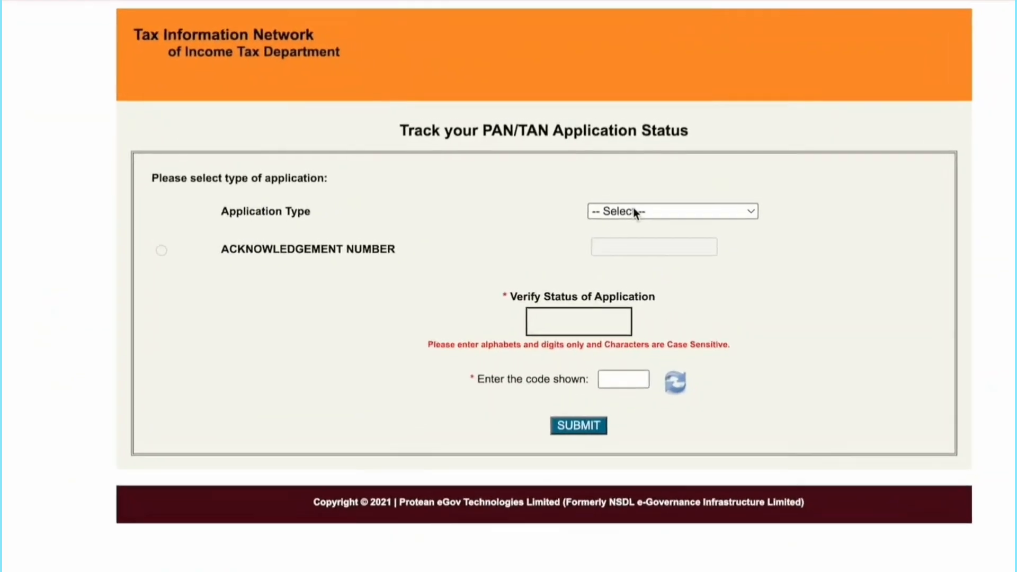
{"action": "left_click", "coordinate": [622, 233]}
{"action": "left_click", "coordinate": [628, 261]}
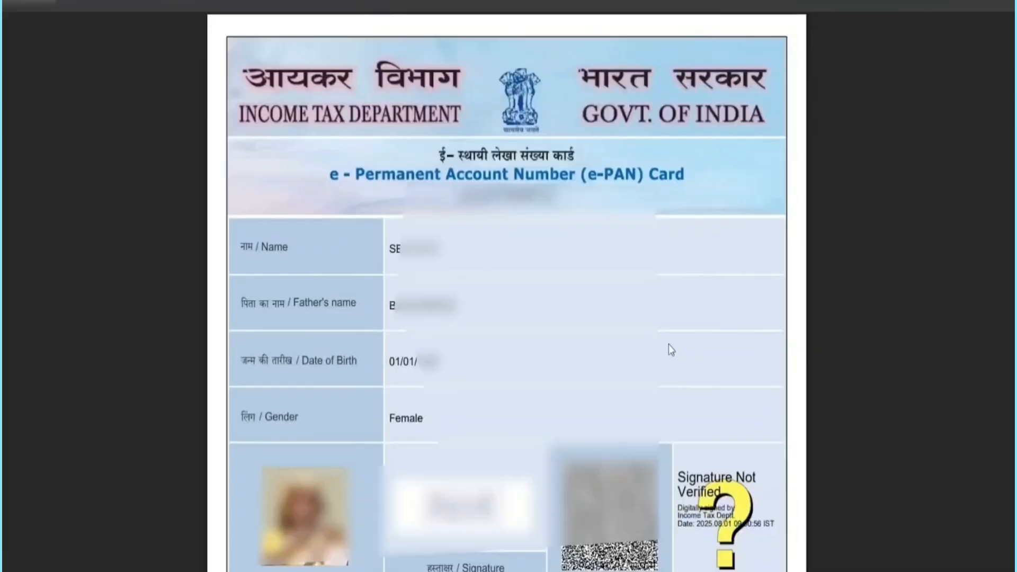
{"action": "scroll", "coordinate": [668, 344], "scroll_direction": "down", "scroll_amount": 5}
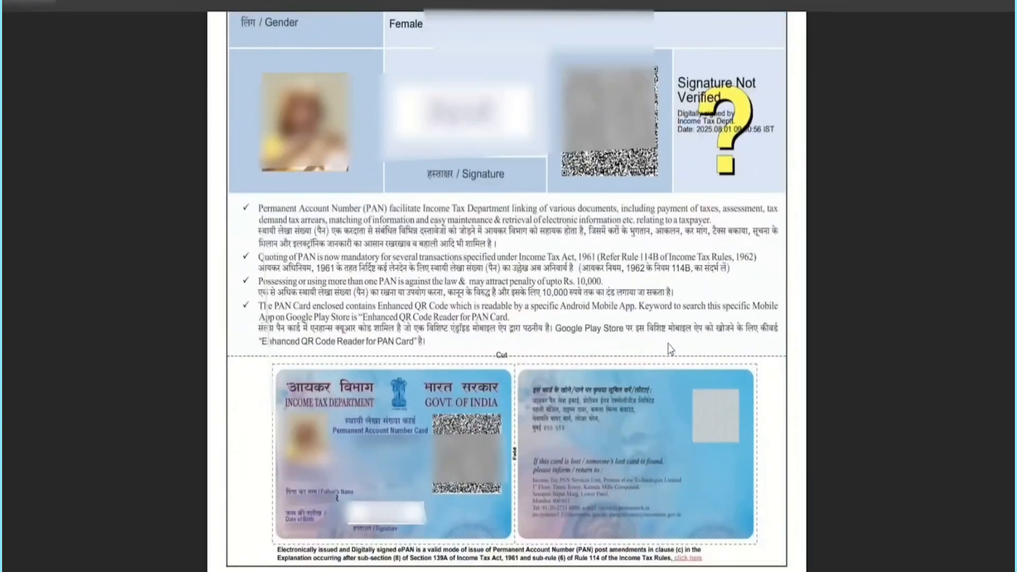